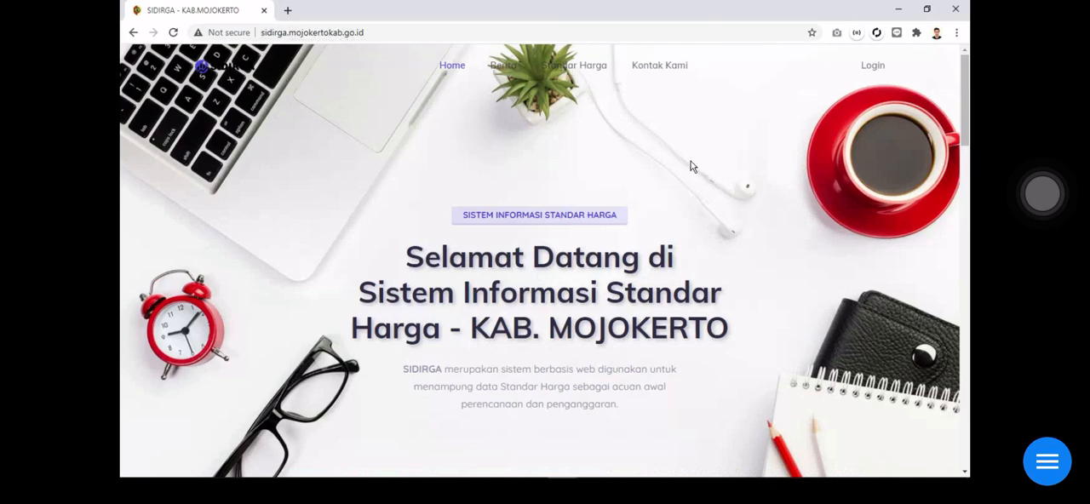
# Look over the Data Standar Harga section of the home page and open the login page
pyautogui.scroll(-10, 706, 204)
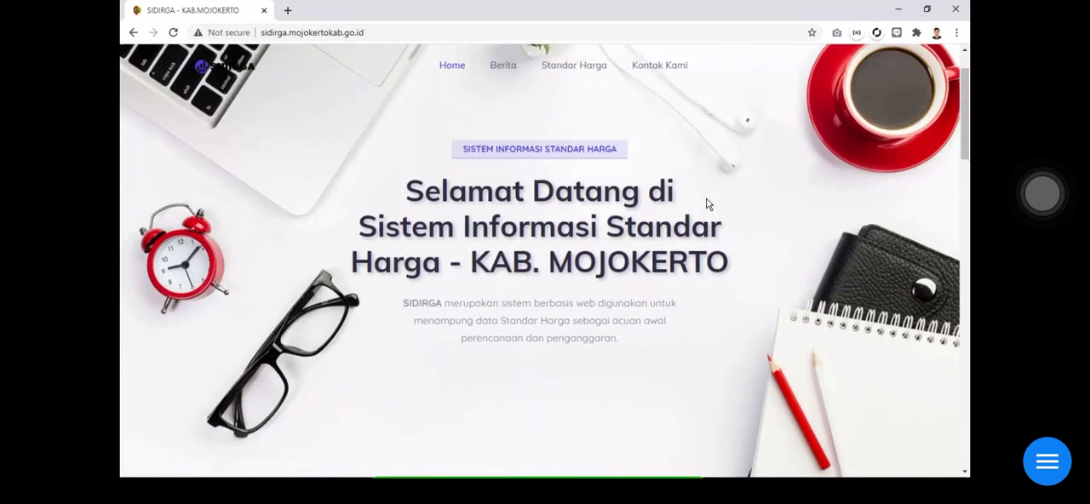
pyautogui.scroll(-1, 706, 199)
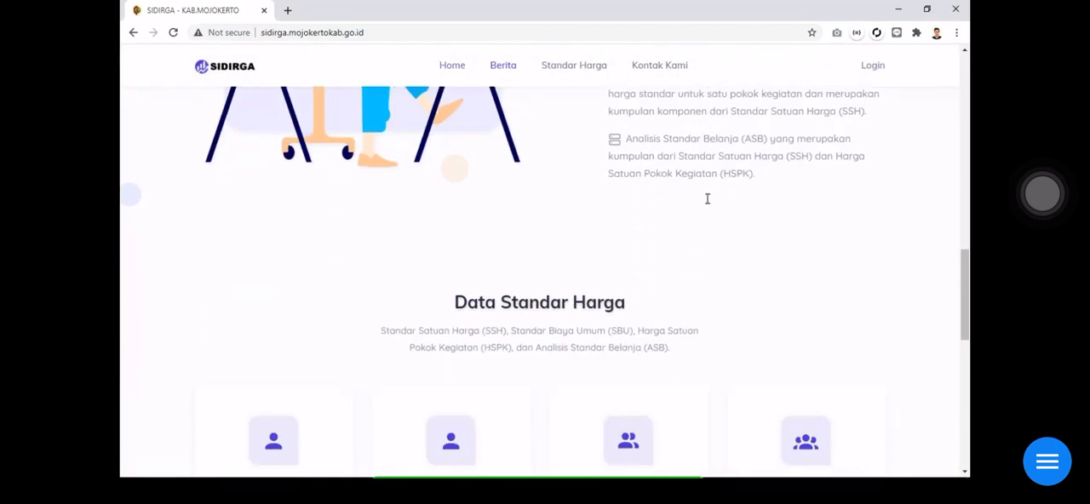
pyautogui.scroll(-4, 707, 201)
pyautogui.scroll(1, 708, 204)
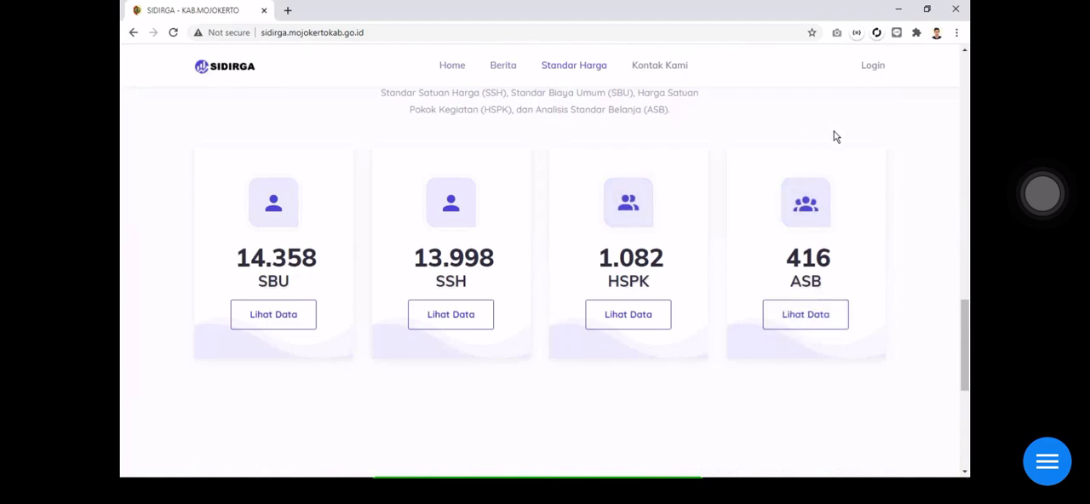
pyautogui.click(876, 74)
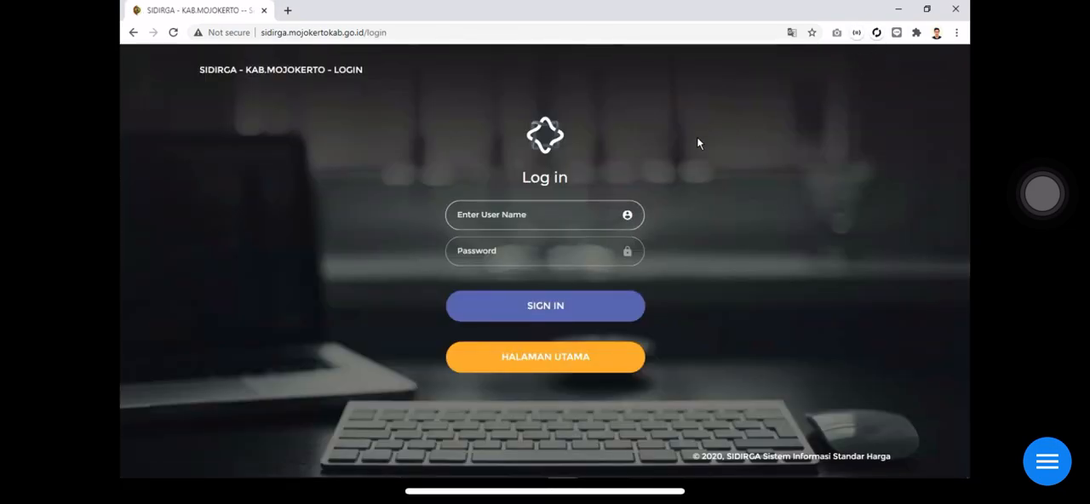
# Sign in to SIDIRGA with the account's user name and password
pyautogui.click(545, 213)
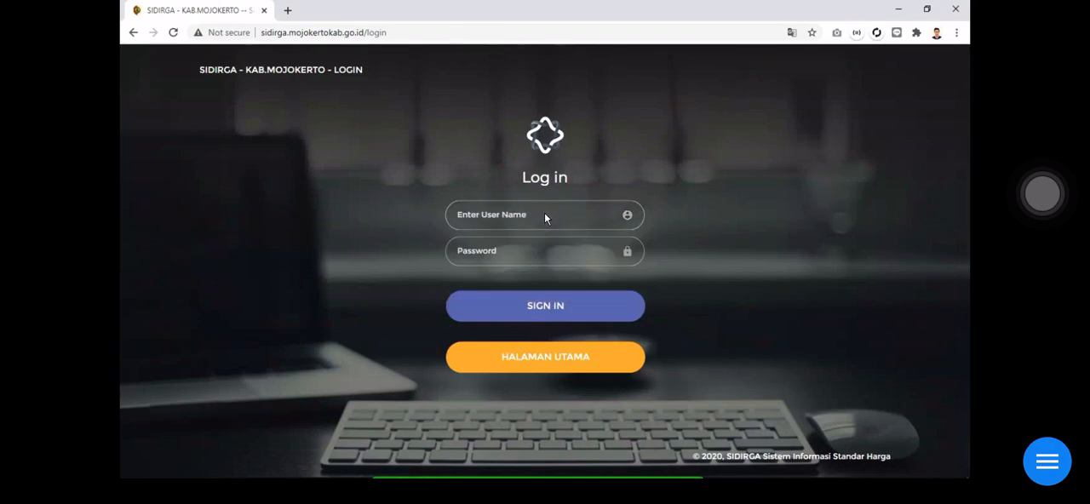
pyautogui.click(545, 214)
pyautogui.write('416-021')
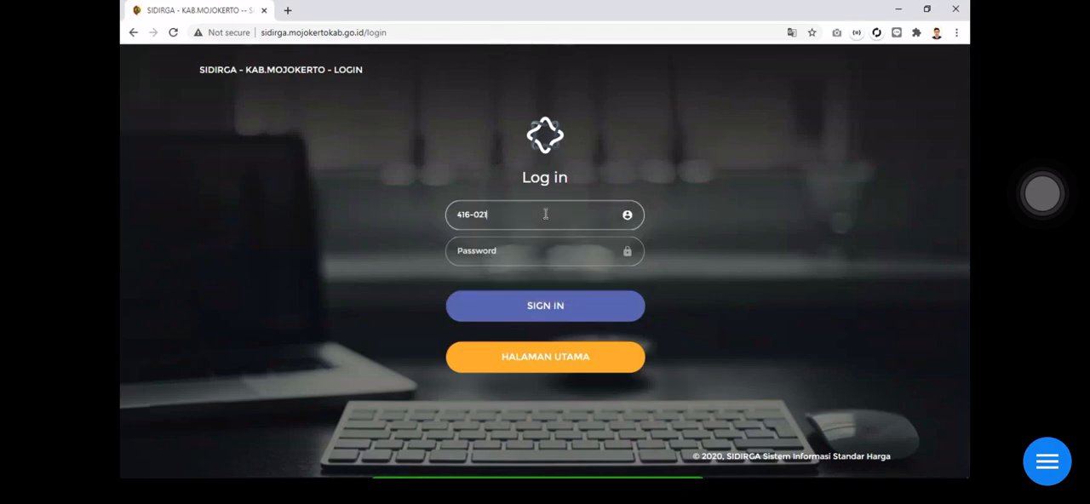
pyautogui.press('Tab')
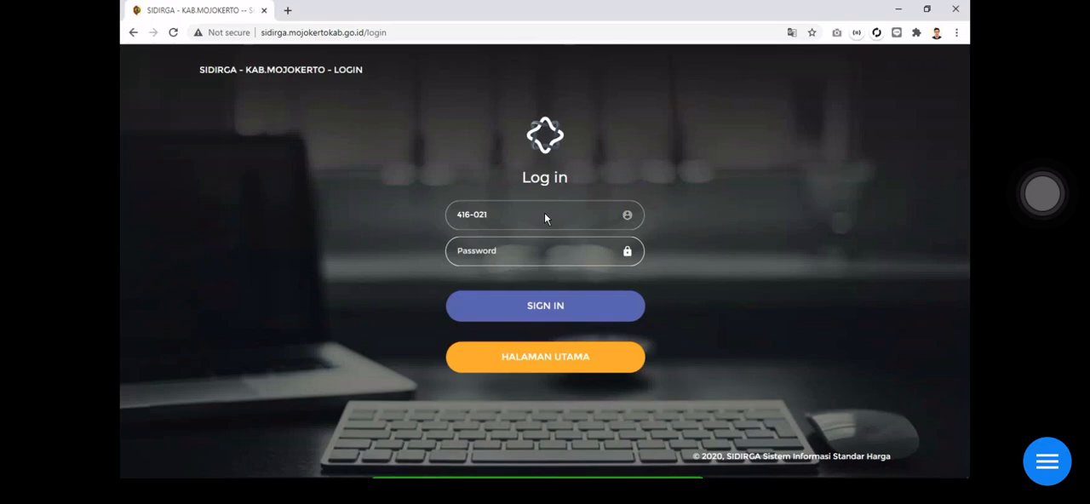
pyautogui.write('••••••')
pyautogui.click(552, 307)
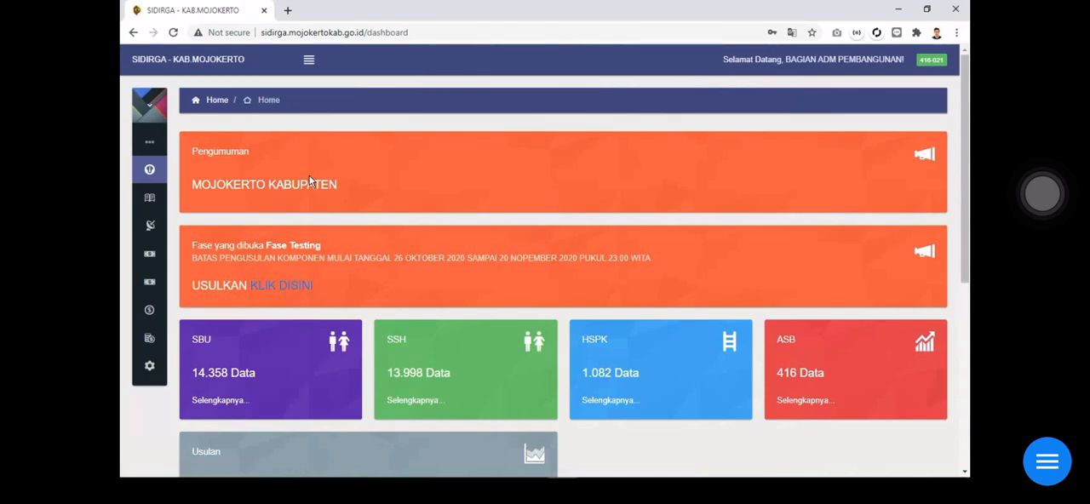
# Expand the navigation and its Usulan Komponen entries, then open the component proposal page through the dashboard's Fase Testing announcement
pyautogui.click(309, 59)
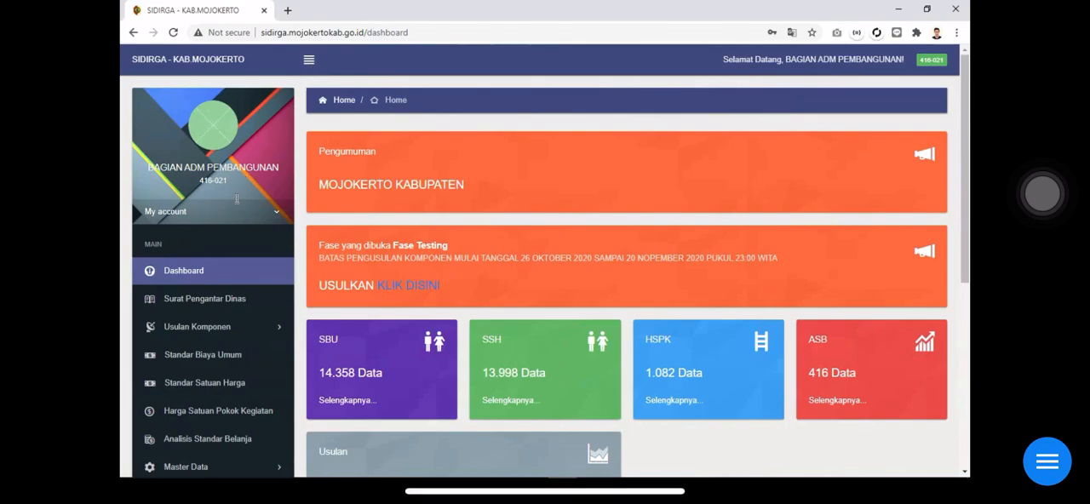
pyautogui.click(265, 331)
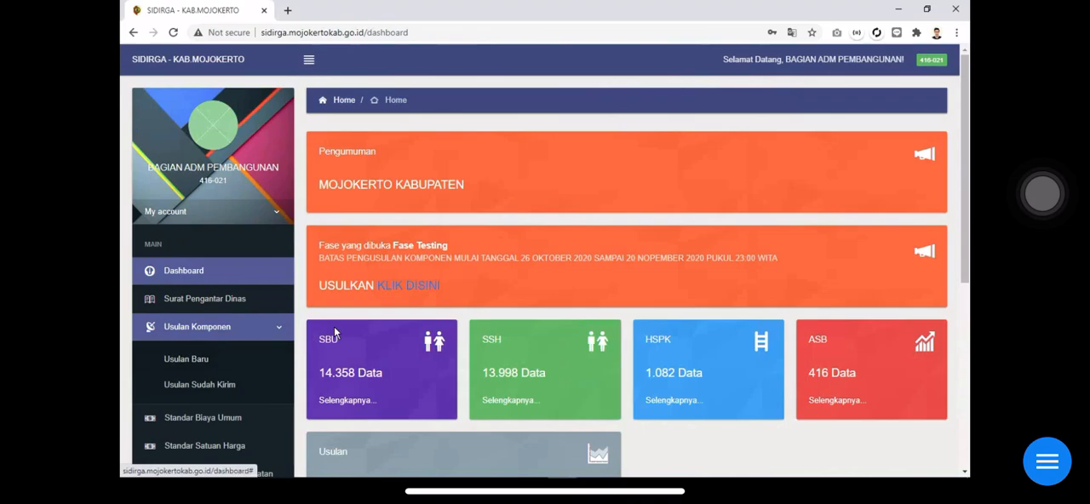
pyautogui.click(414, 294)
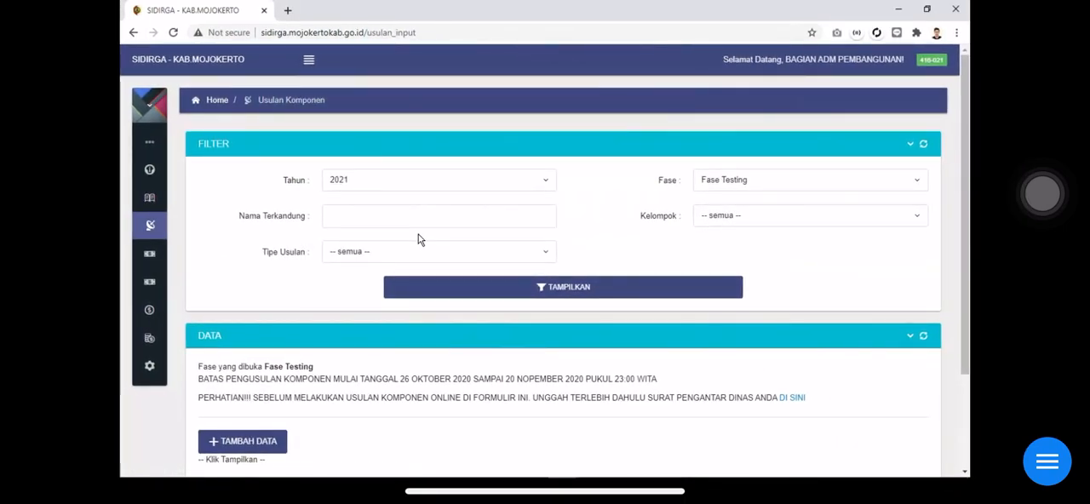
pyautogui.scroll(-2, 417, 238)
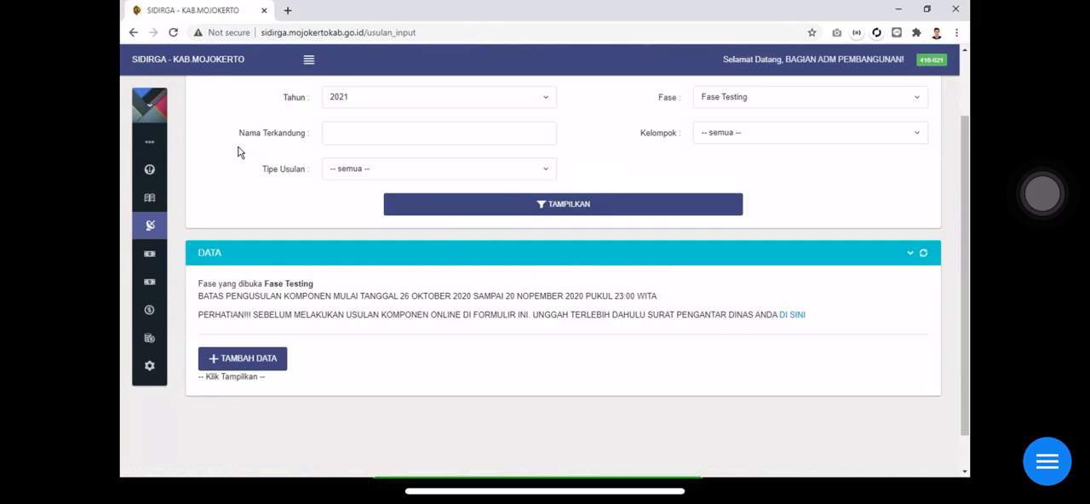
# Go to the Surat Pengantar Dinas page and open the form for adding a cover letter
pyautogui.moveTo(168, 212)
pyautogui.click(206, 301)
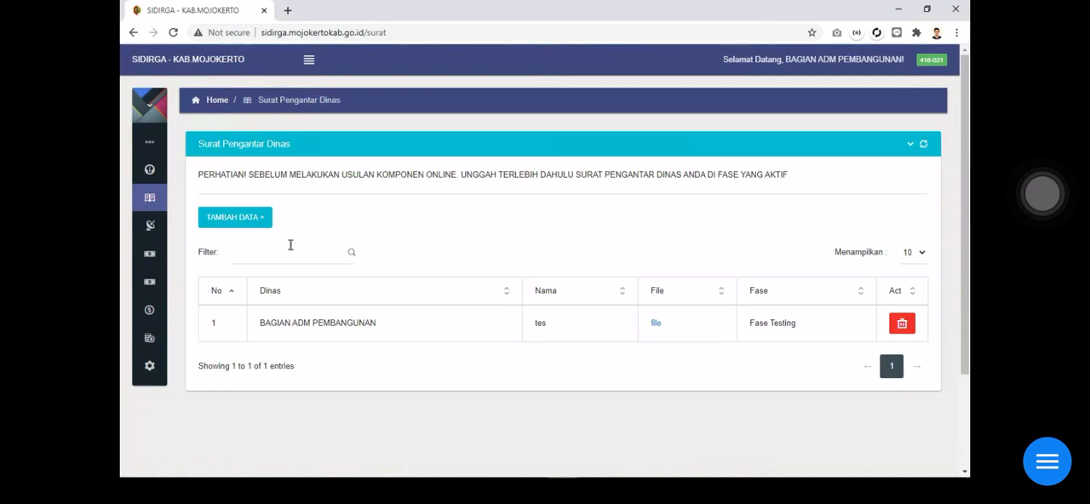
pyautogui.click(253, 224)
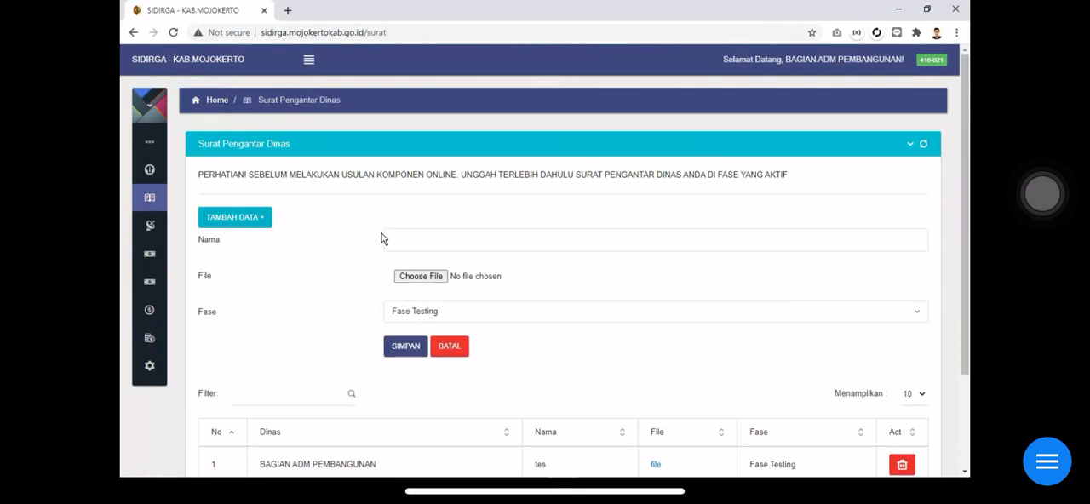
# Inspect the cover letter form's Nama field and file chooser without selecting a file
pyautogui.click(417, 239)
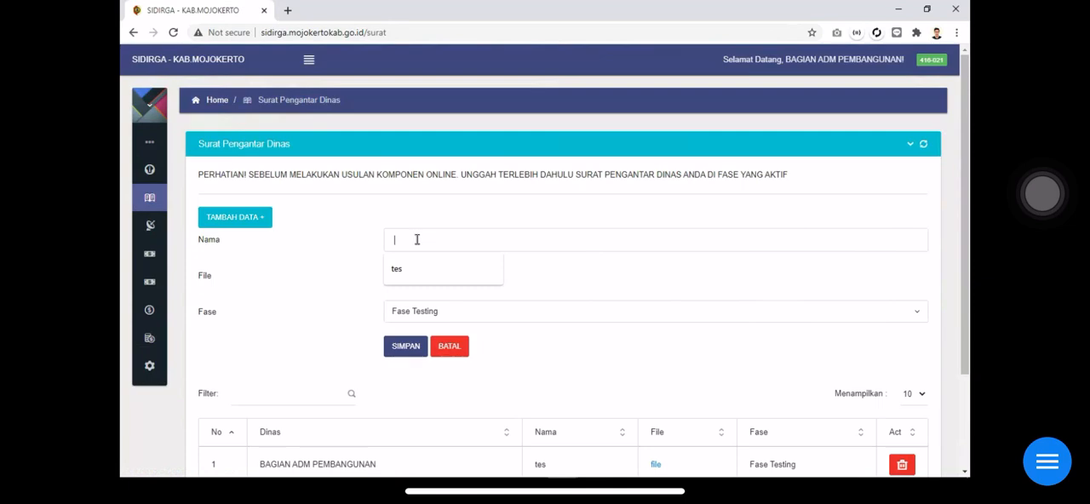
pyautogui.click(462, 223)
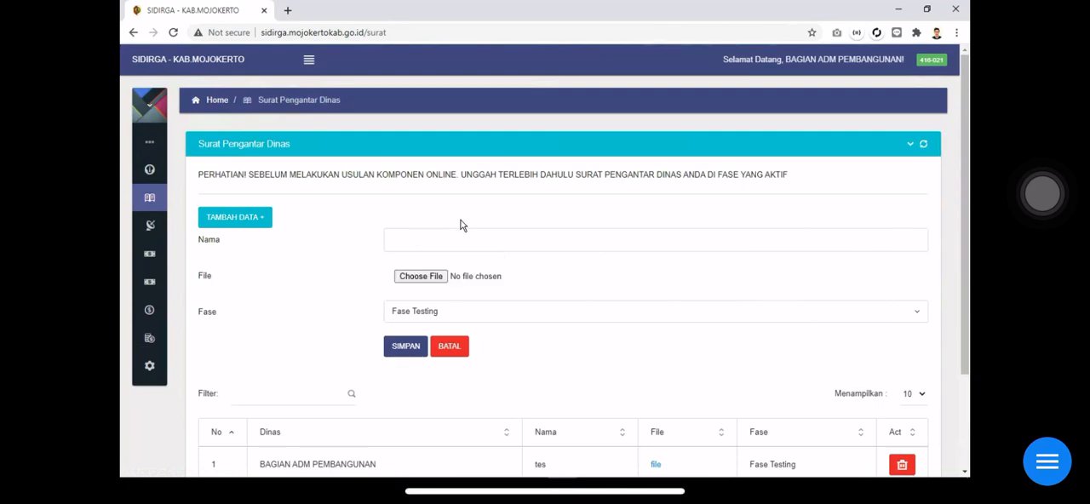
pyautogui.click(426, 273)
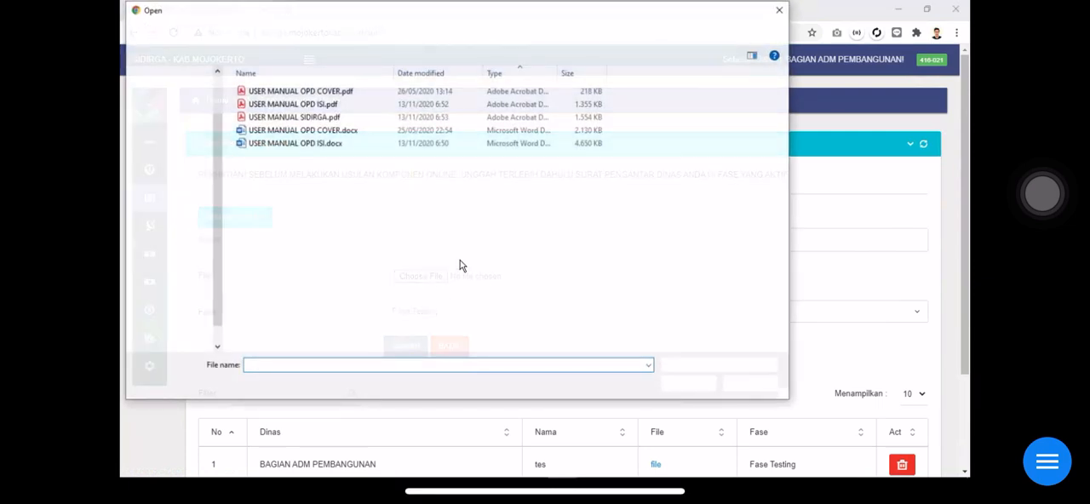
pyautogui.click(778, 12)
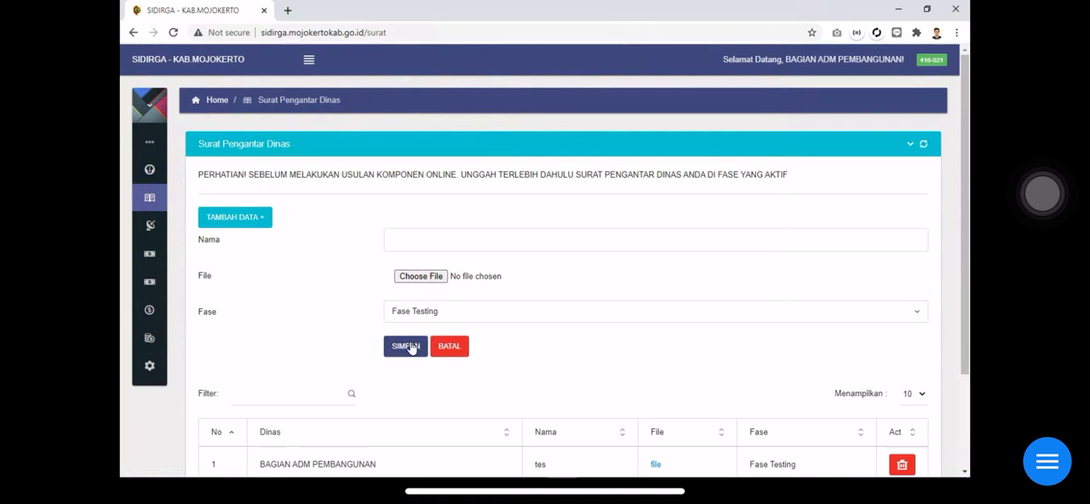
# View the file attached to the "tes" cover letter and close its browser tab
pyautogui.scroll(-2, 405, 349)
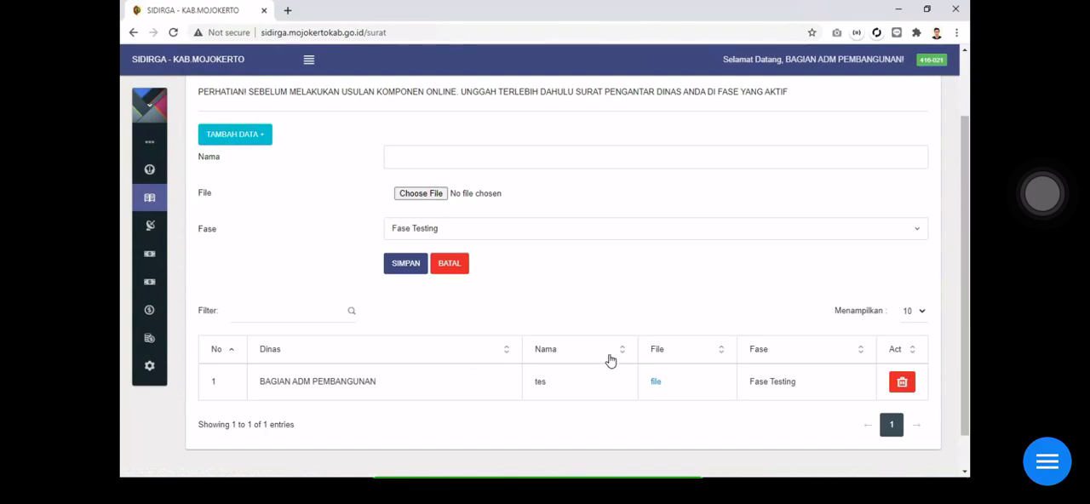
pyautogui.click(655, 382)
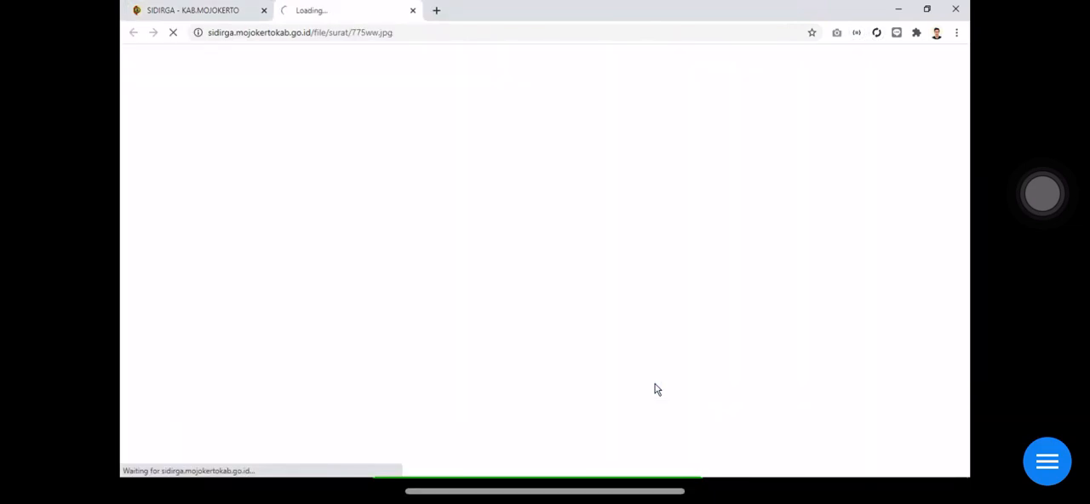
pyautogui.click(413, 10)
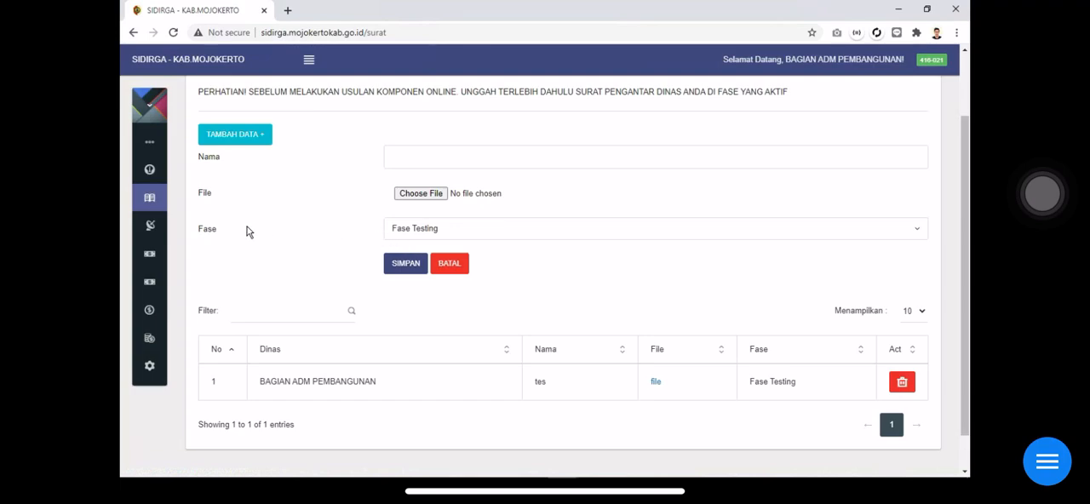
# Open the Usulan Baru page under Usulan Komponen and display the 2021 Fase Testing proposals with the other filters left at all
pyautogui.moveTo(165, 216)
pyautogui.moveTo(161, 257)
pyautogui.click(209, 327)
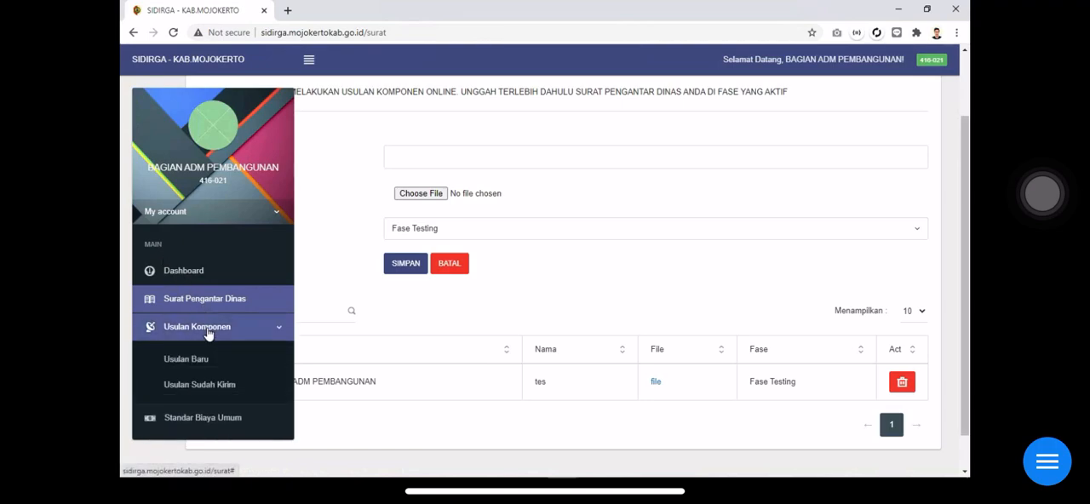
pyautogui.click(214, 360)
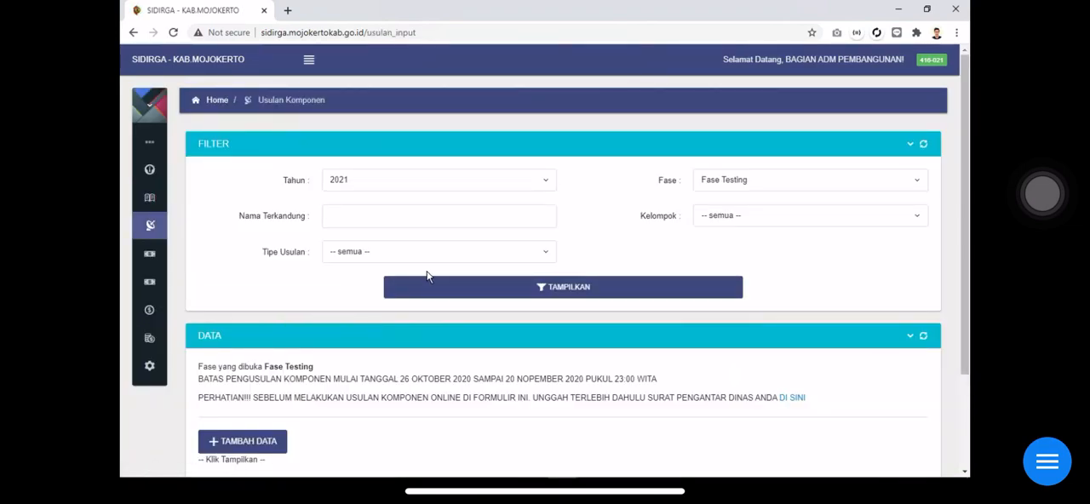
pyautogui.scroll(-3, 427, 275)
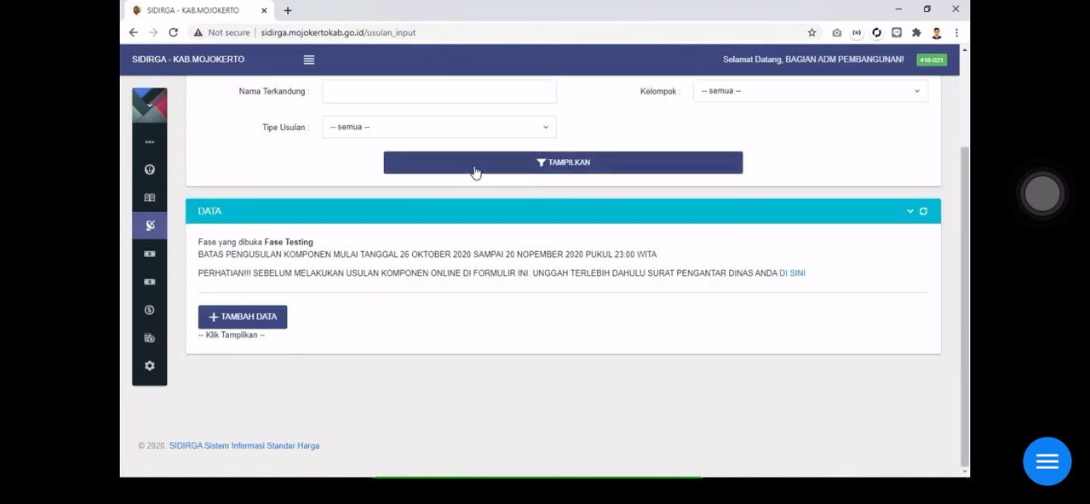
pyautogui.click(475, 172)
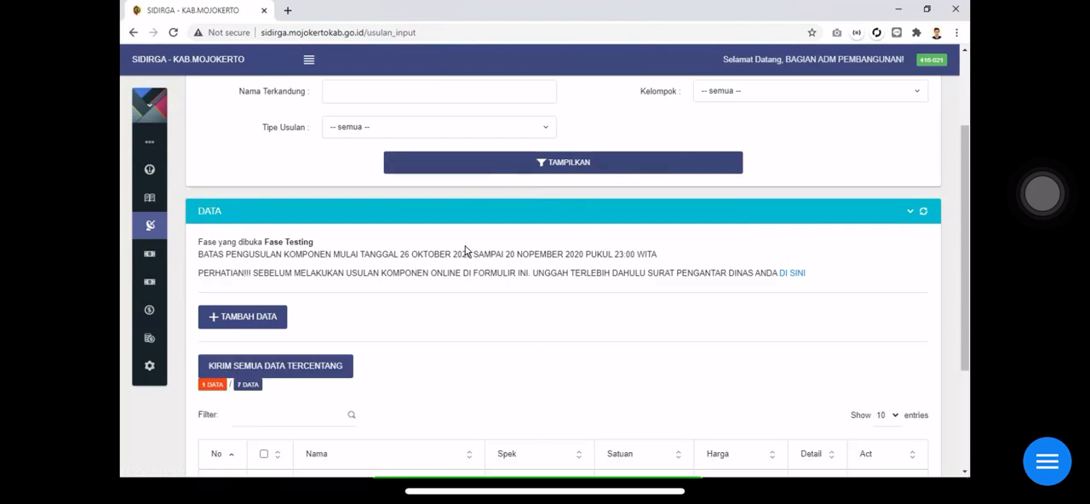
pyautogui.scroll(-2, 466, 252)
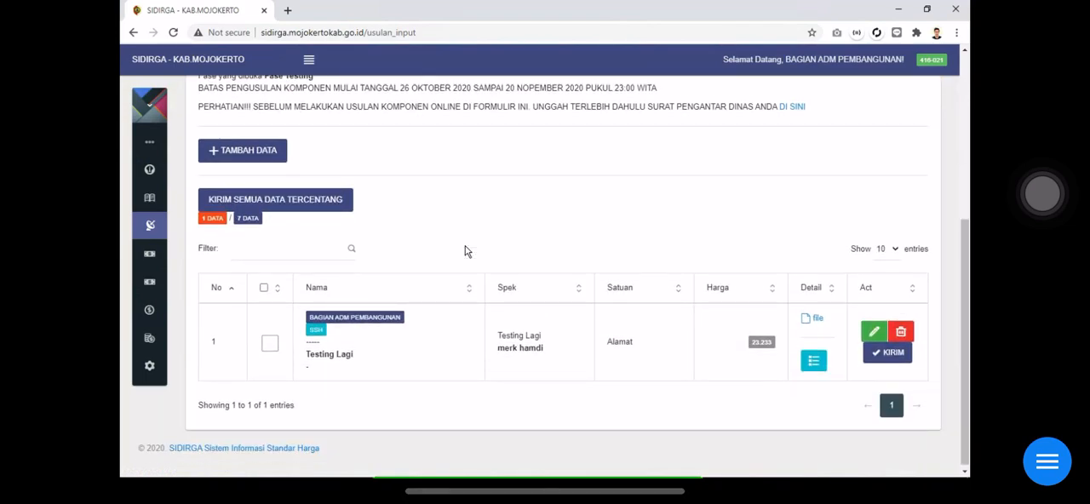
# Start a new component proposal and set its Tipe Usulan to SSH
pyautogui.scroll(1, 466, 252)
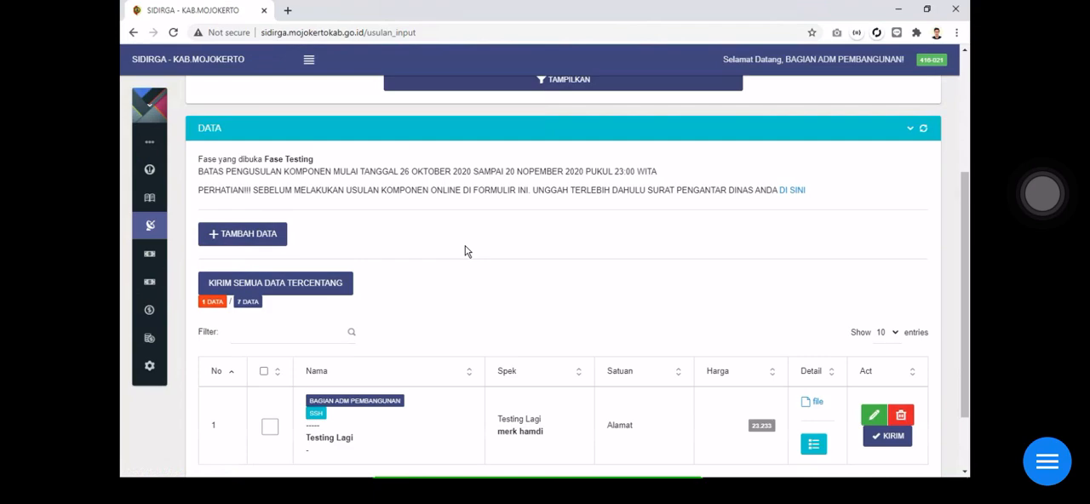
pyautogui.click(247, 235)
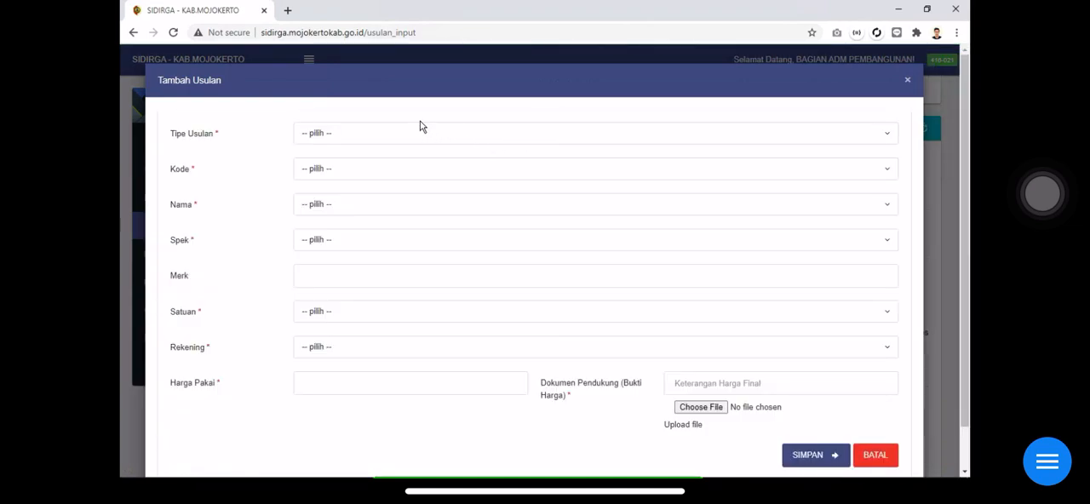
pyautogui.click(421, 133)
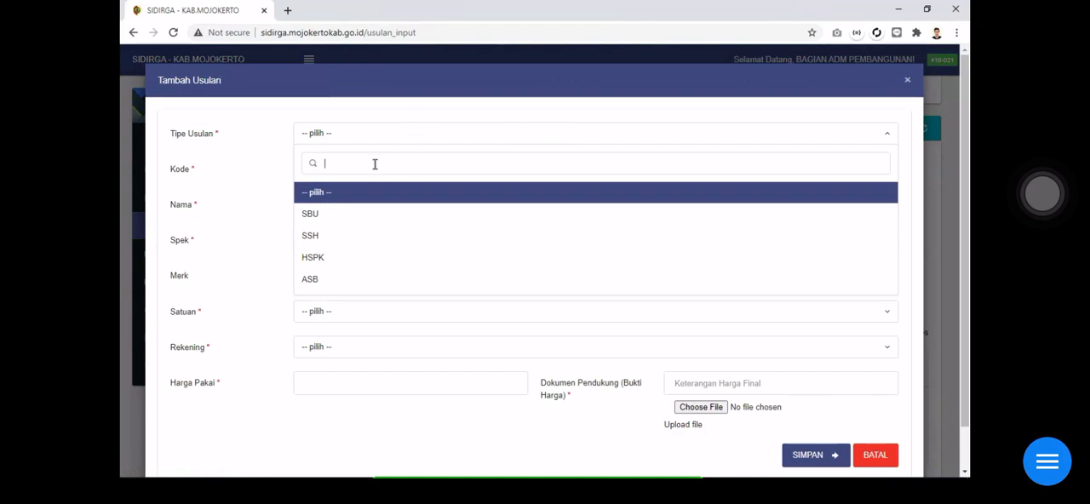
pyautogui.click(321, 237)
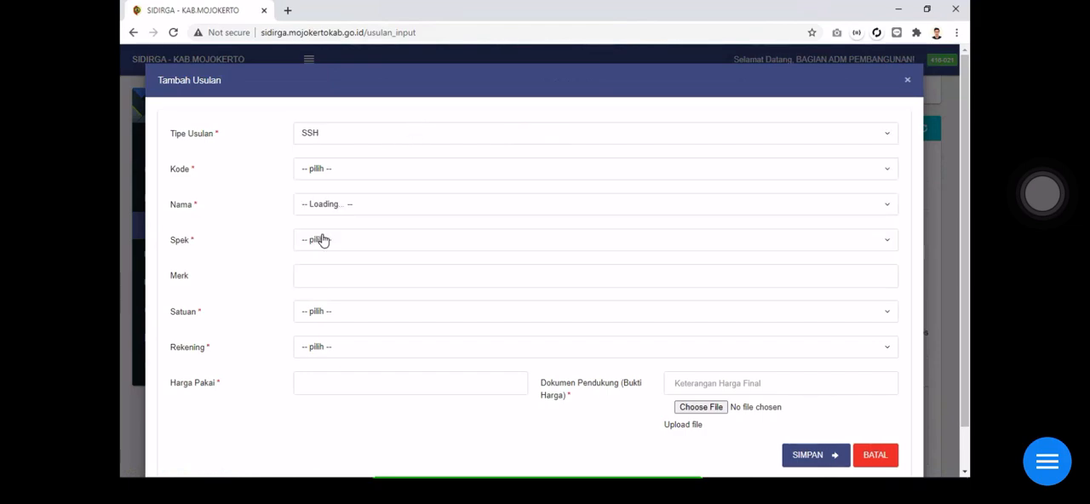
# Search the new proposal's Kode options for "alat tul"
pyautogui.click(369, 173)
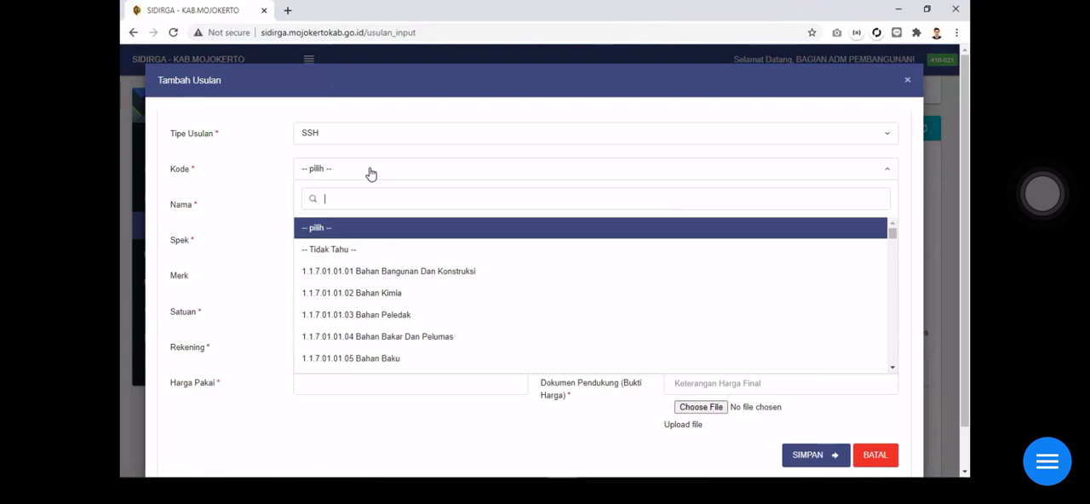
pyautogui.write('alat tul')
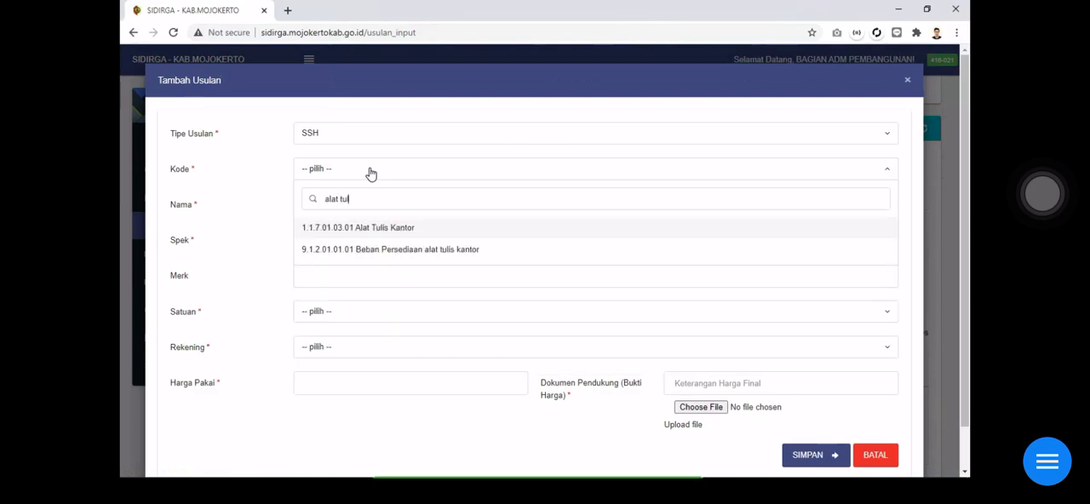
# Replace the Kode search with "bangunan" to look through the matching codes, and clear the search text
pyautogui.press('BackSpace')
pyautogui.press('BackSpace')
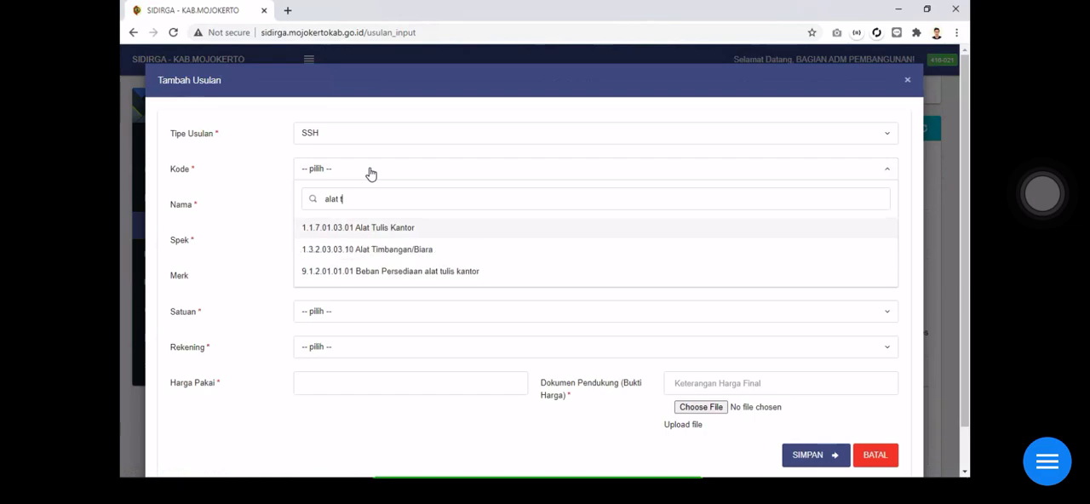
pyautogui.press('BackSpace')
pyautogui.press('BackSpace')
pyautogui.press('BackSpace')
pyautogui.press('BackSpace')
pyautogui.press('BackSpace')
pyautogui.press('BackSpace')
pyautogui.write('bangunan')
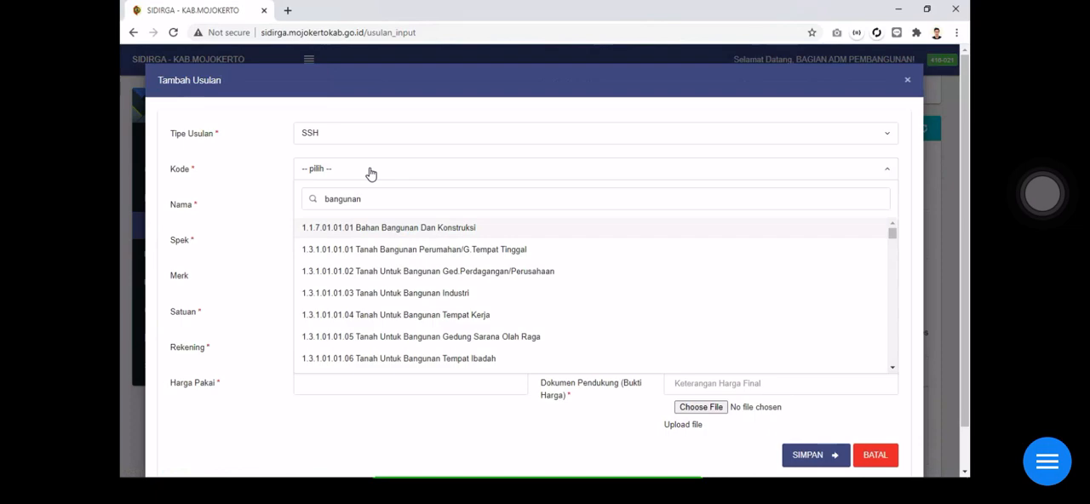
pyautogui.hotkey('ctrl', 'a')
pyautogui.press('BackSpace')
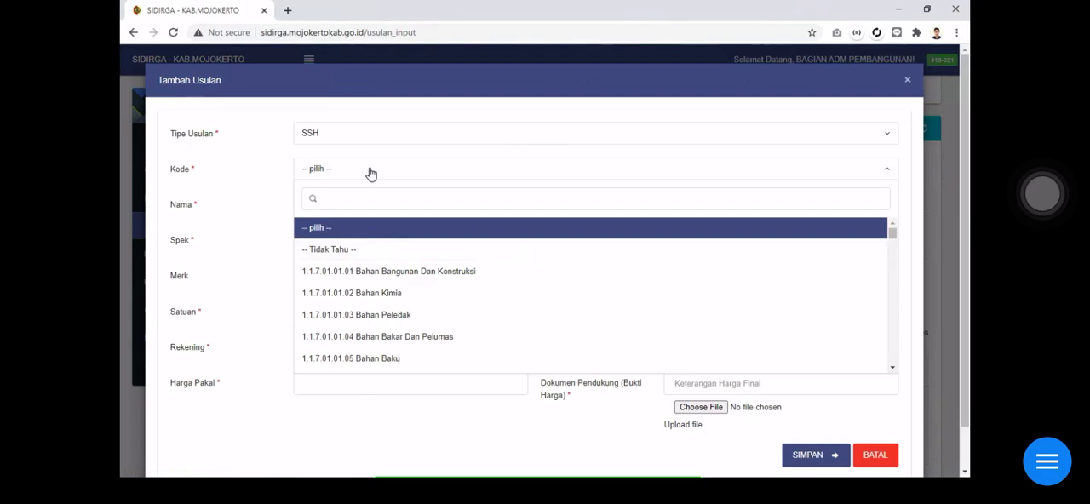
# Set the proposal's Kode to "Tidak Tahu" and recheck the code options
pyautogui.click(328, 250)
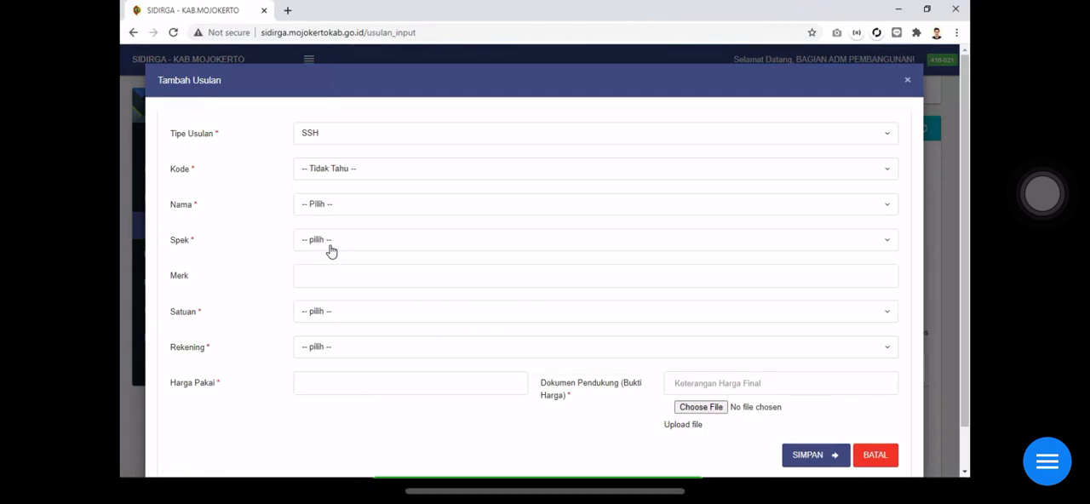
pyautogui.click(339, 171)
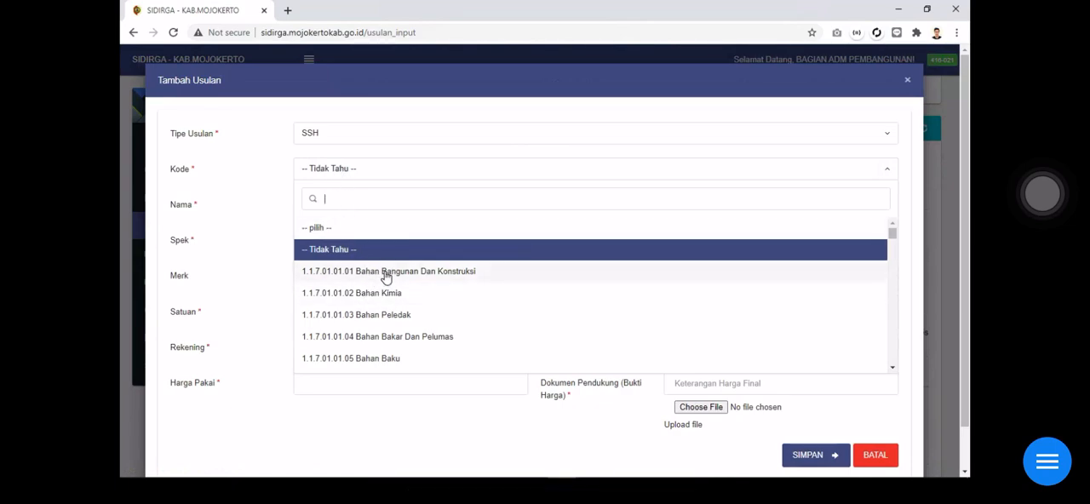
pyautogui.click(267, 212)
# Search the Nama options for "ball" and select Ballpoint as the component name
pyautogui.click(330, 220)
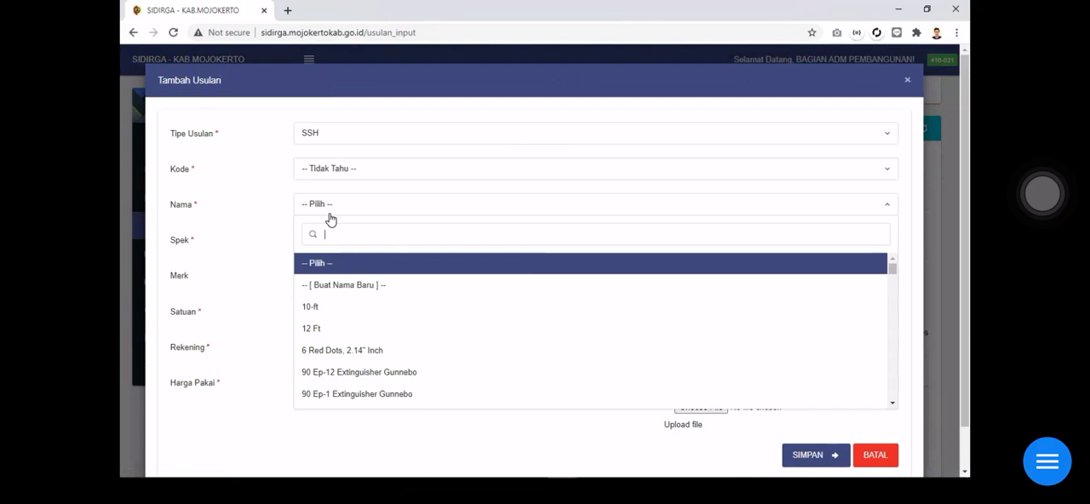
pyautogui.write('ball')
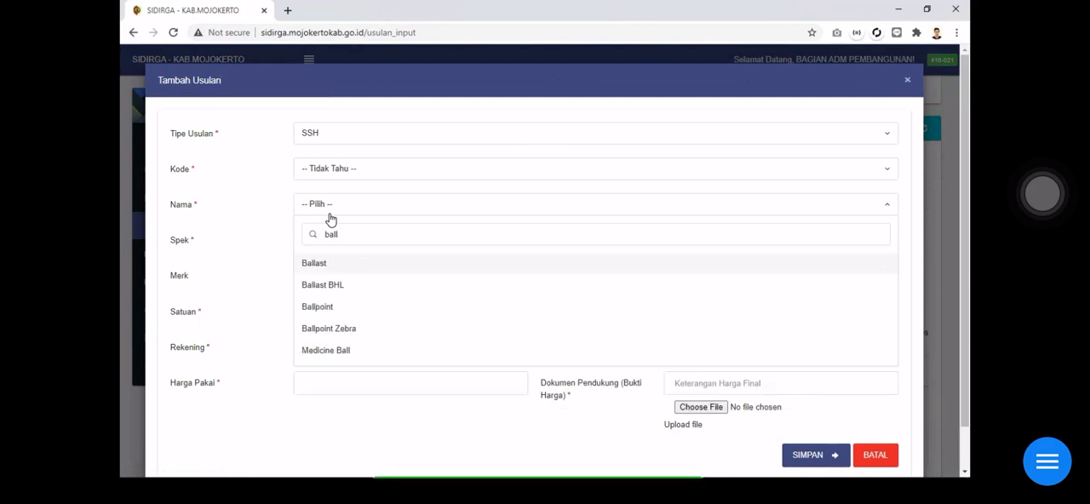
pyautogui.click(337, 312)
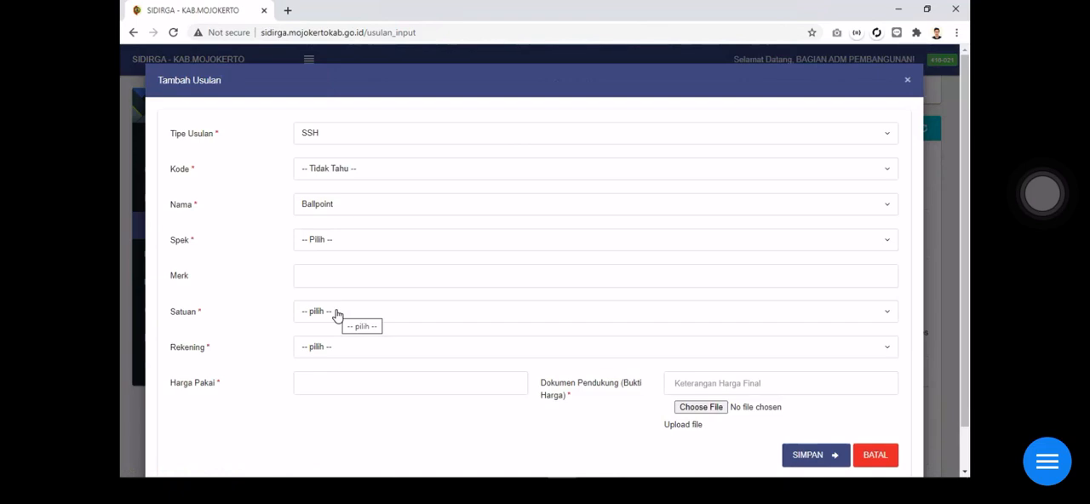
# Change Nama to Buat Nama Baru with the new component name "Mouse Laptop", and set Spek to Buat Spek Baru
pyautogui.click(337, 209)
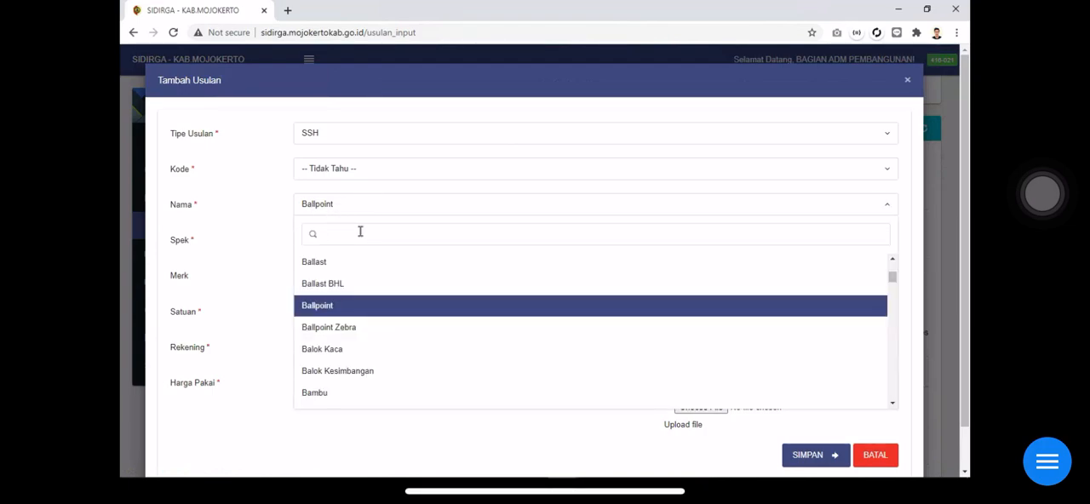
pyautogui.write('bua')
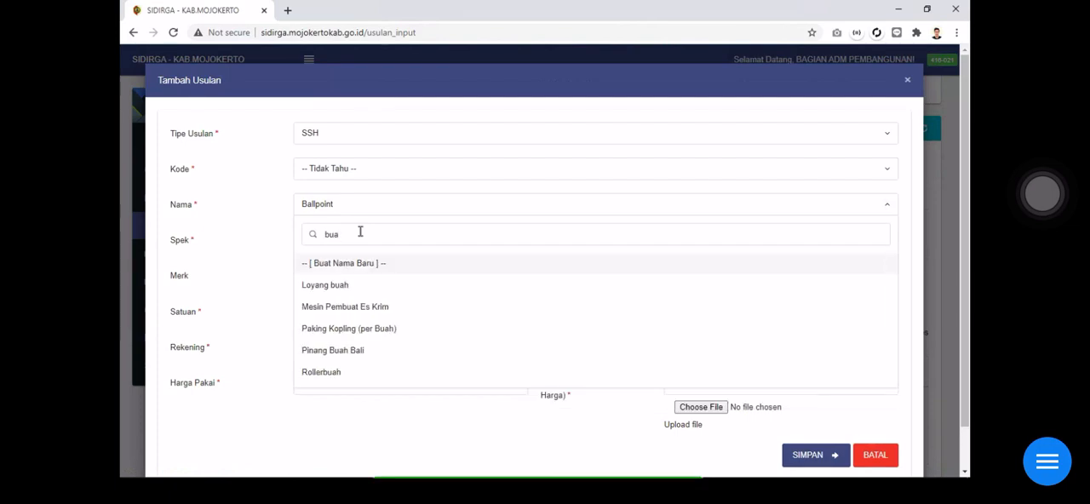
pyautogui.click(383, 266)
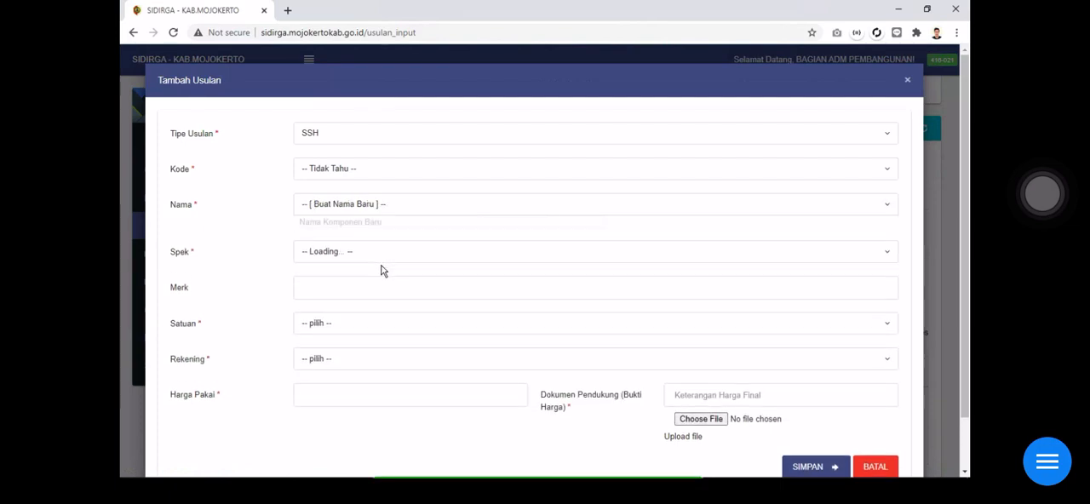
pyautogui.click(349, 228)
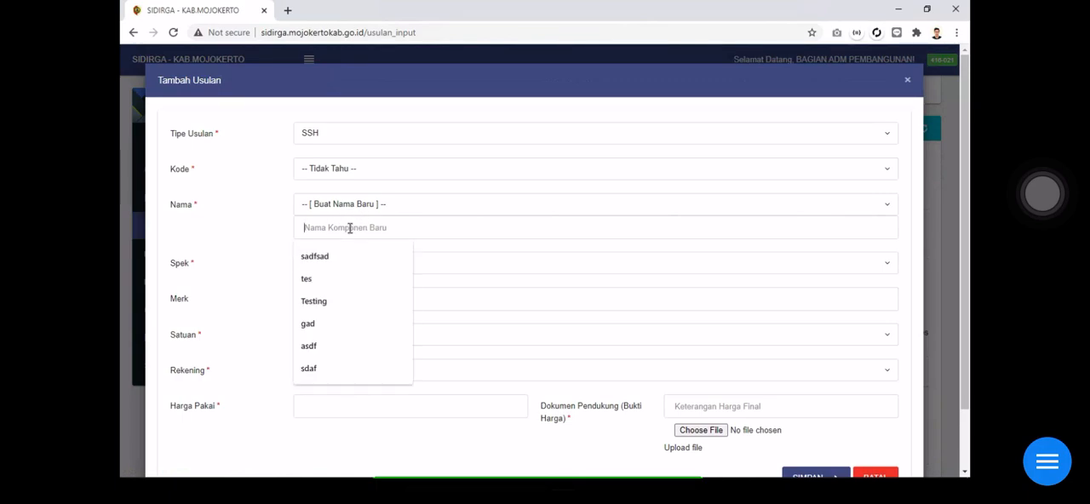
pyautogui.write('Mouse Laptop')
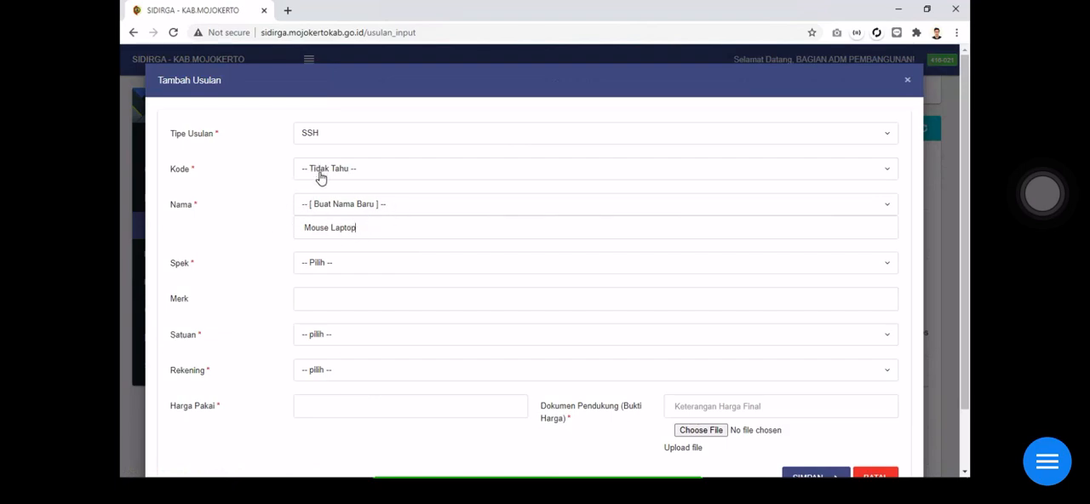
pyautogui.click(372, 269)
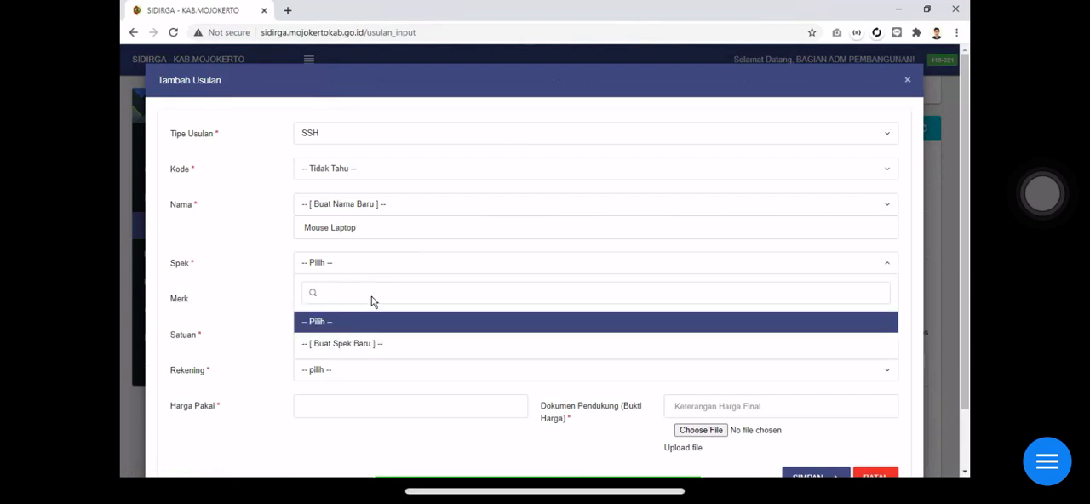
pyautogui.click(355, 343)
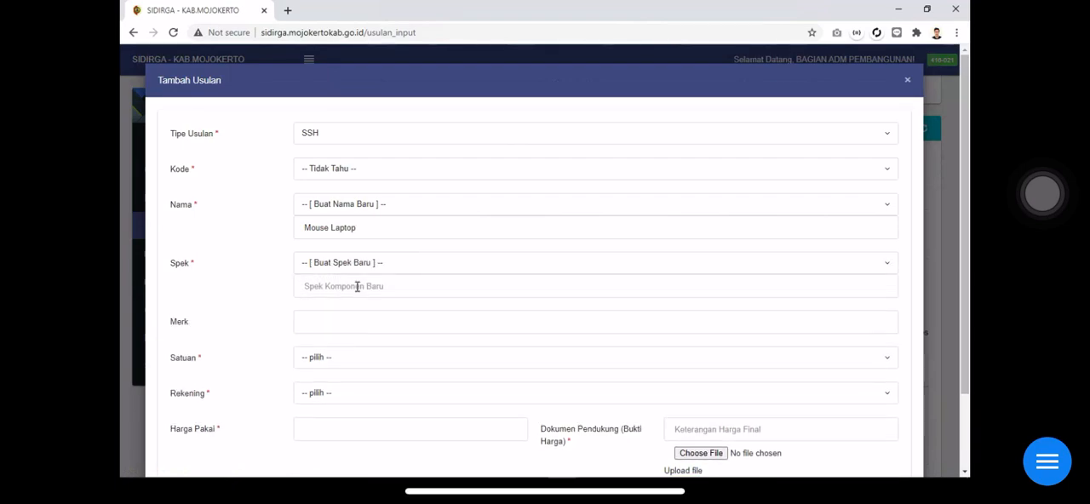
pyautogui.click(357, 286)
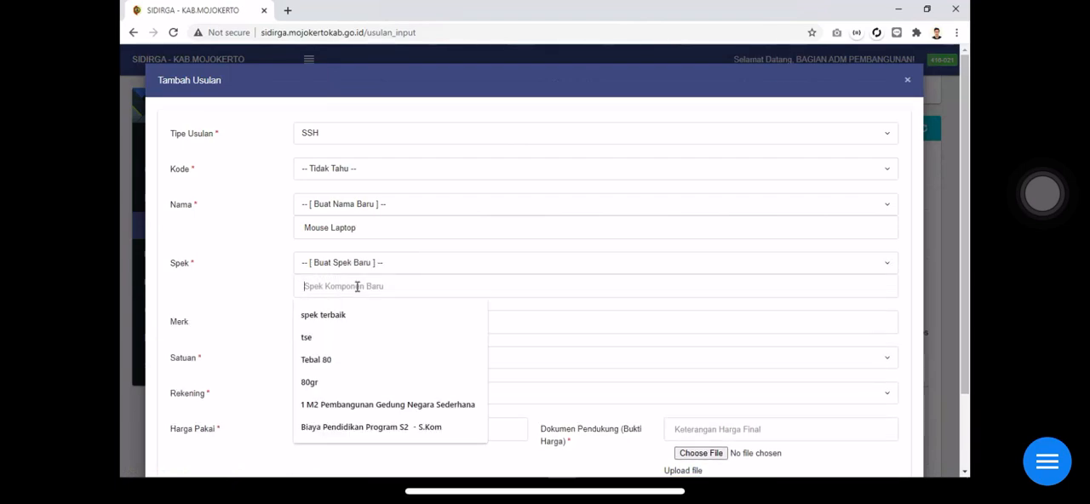
# Change Nama to the existing component Semen and set its Spek to Portland
pyautogui.click(403, 206)
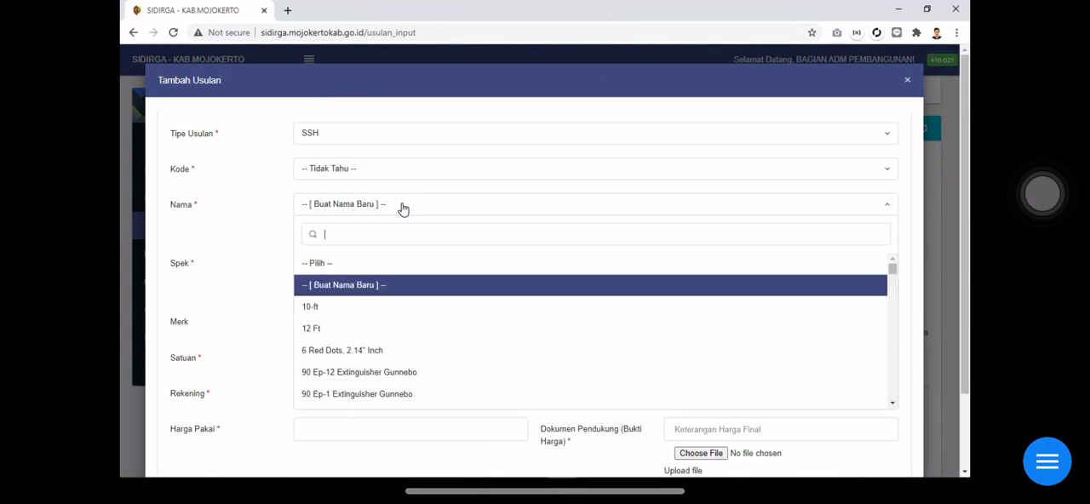
pyautogui.write('semen')
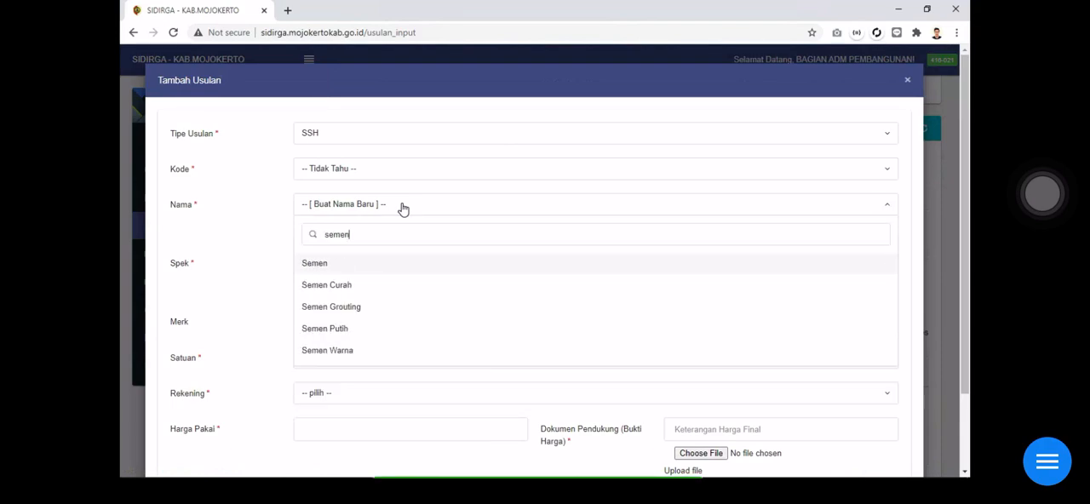
pyautogui.click(329, 266)
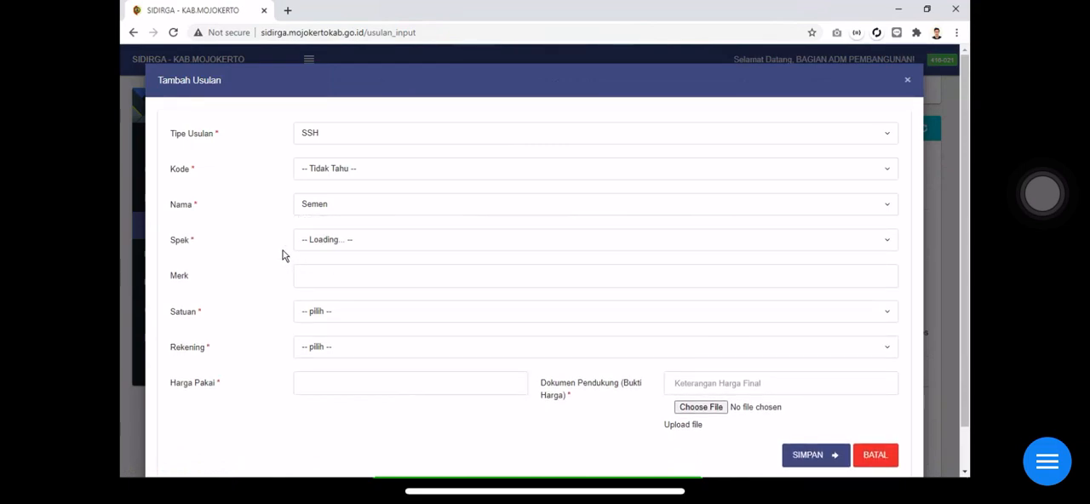
pyautogui.click(327, 248)
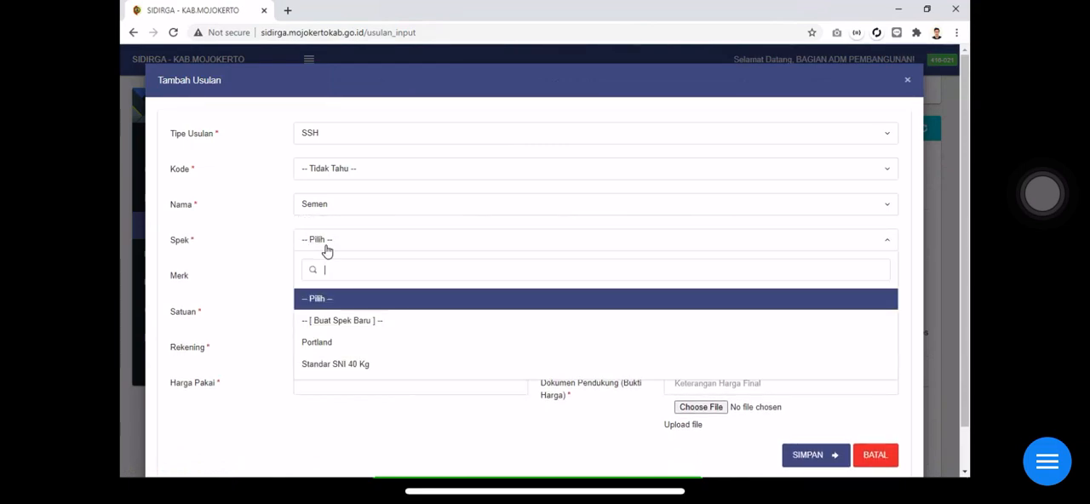
pyautogui.click(368, 345)
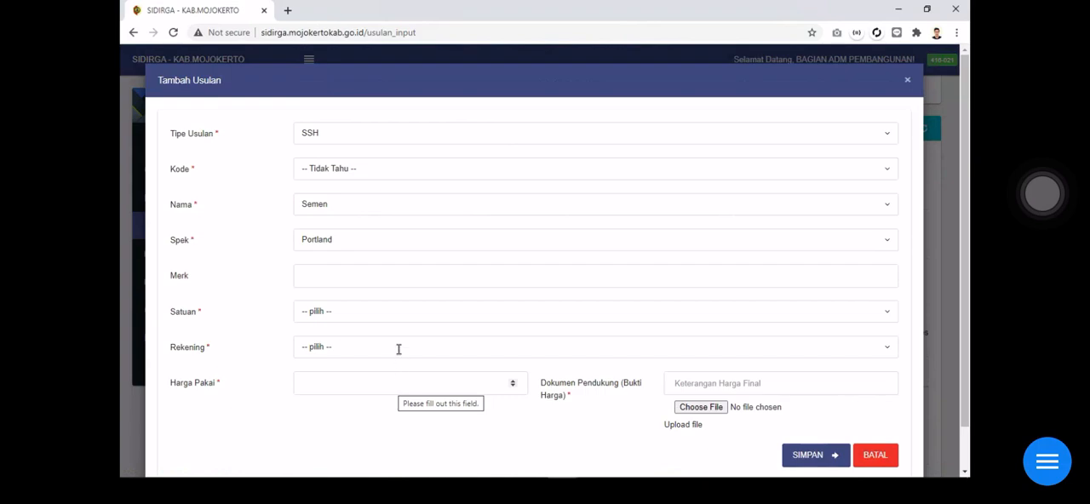
# Switch Spek to Buat Spek Baru and enter "Semen Putih" as the new specification
pyautogui.click(327, 249)
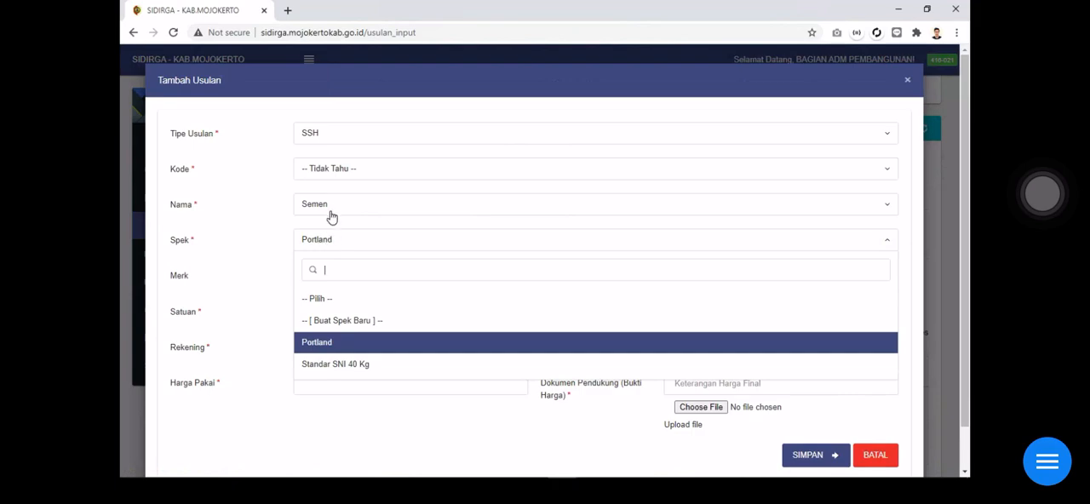
pyautogui.click(353, 321)
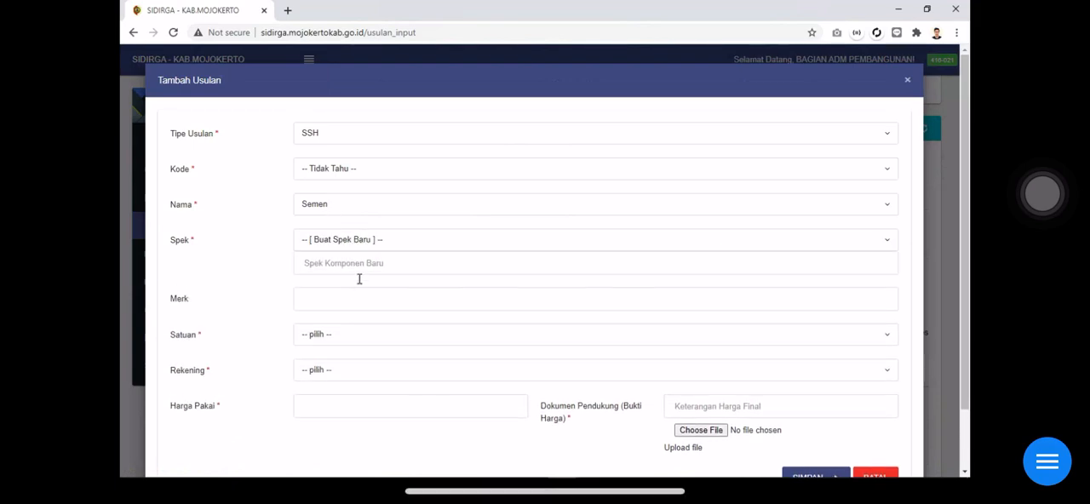
pyautogui.click(362, 264)
pyautogui.write('Semen Putih')
# Enter "Tiga Roda" as the Merk and set the Satuan to Kg
pyautogui.click(361, 304)
pyautogui.write('Tiga Roda')
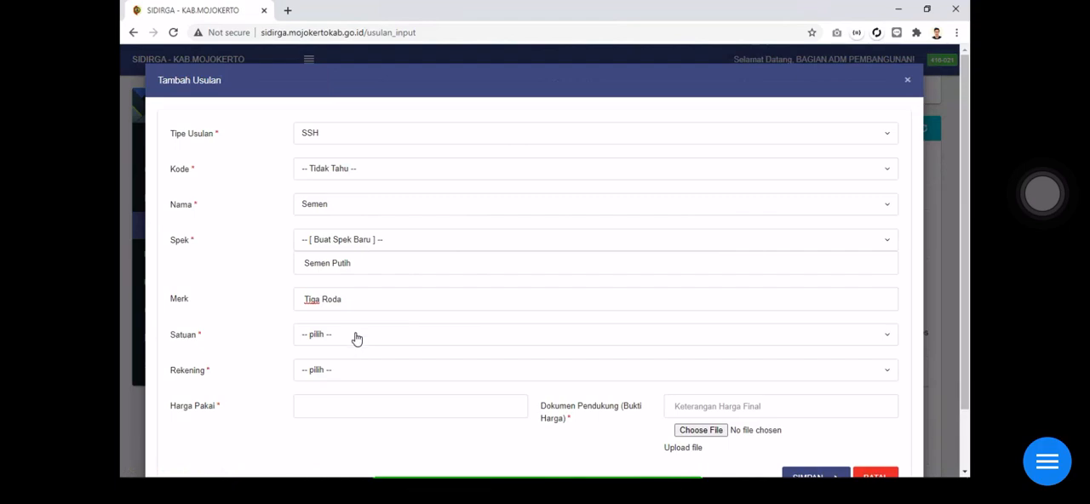
pyautogui.click(355, 334)
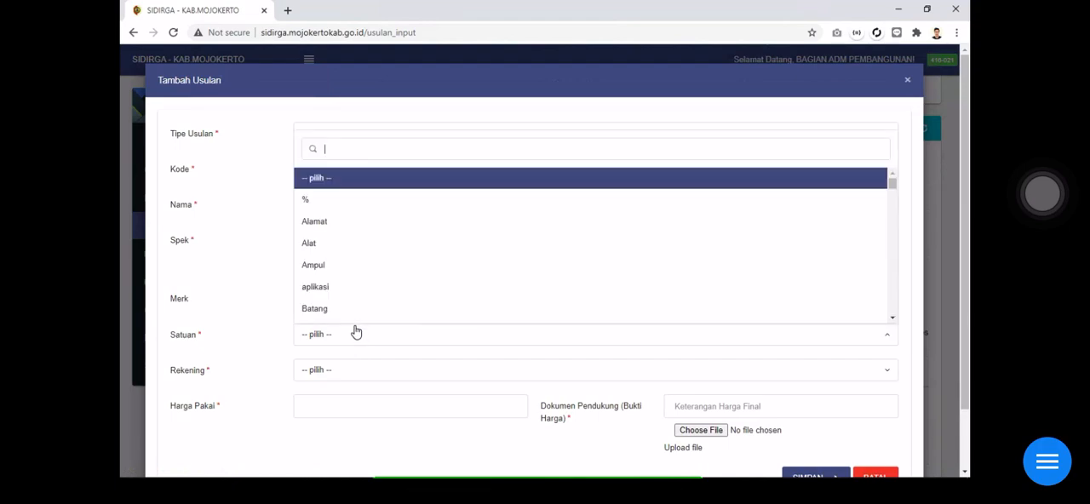
pyautogui.write('kg')
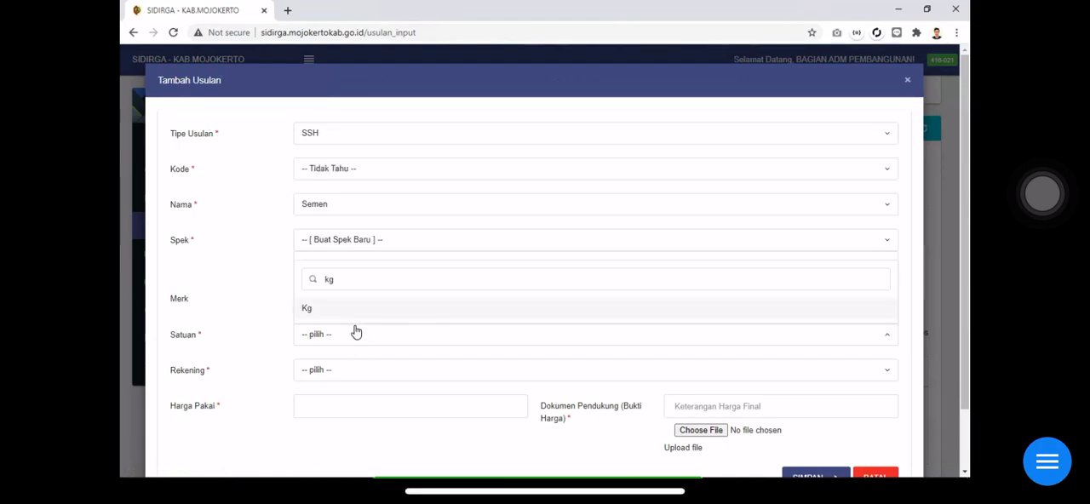
pyautogui.click(330, 311)
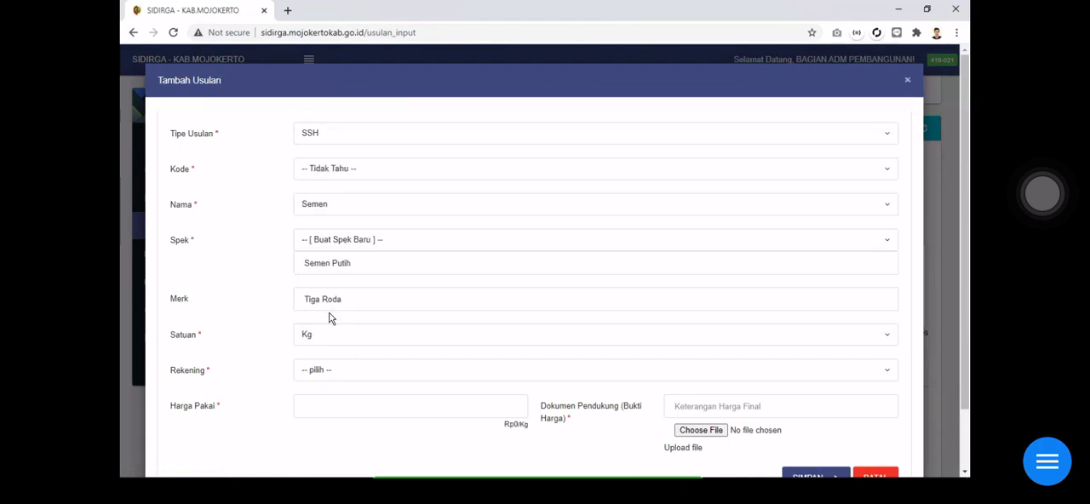
# Search the Rekening options for "bangunan" and select 5.2.03.01.01.0025 - Belanja Modal Bangunan Terbuka
pyautogui.click(376, 371)
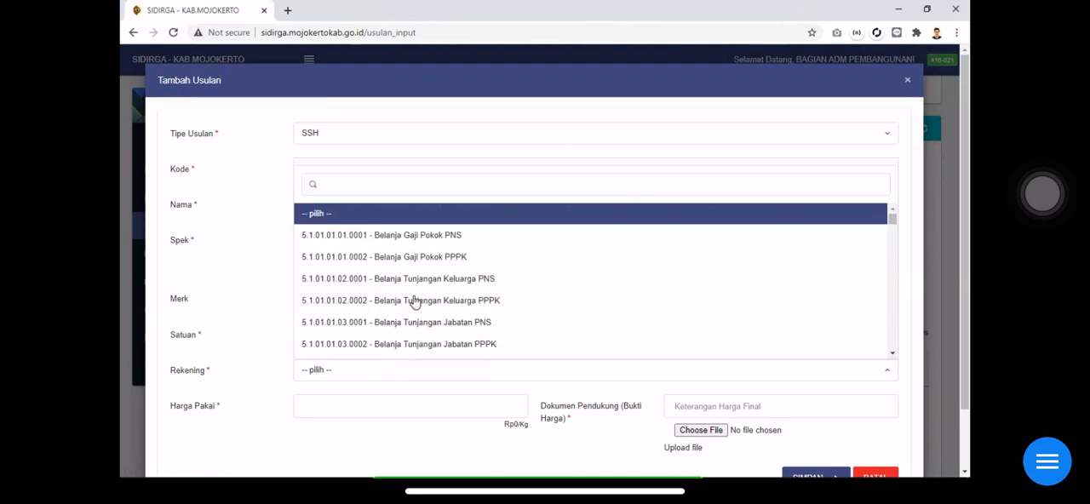
pyautogui.write('bangunan')
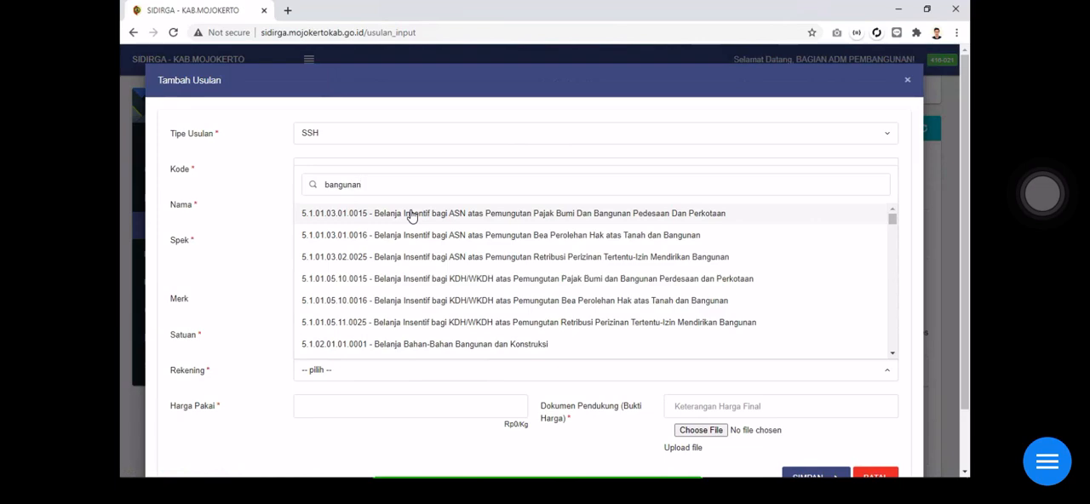
pyautogui.scroll(-10, 411, 215)
pyautogui.scroll(-10, 411, 215)
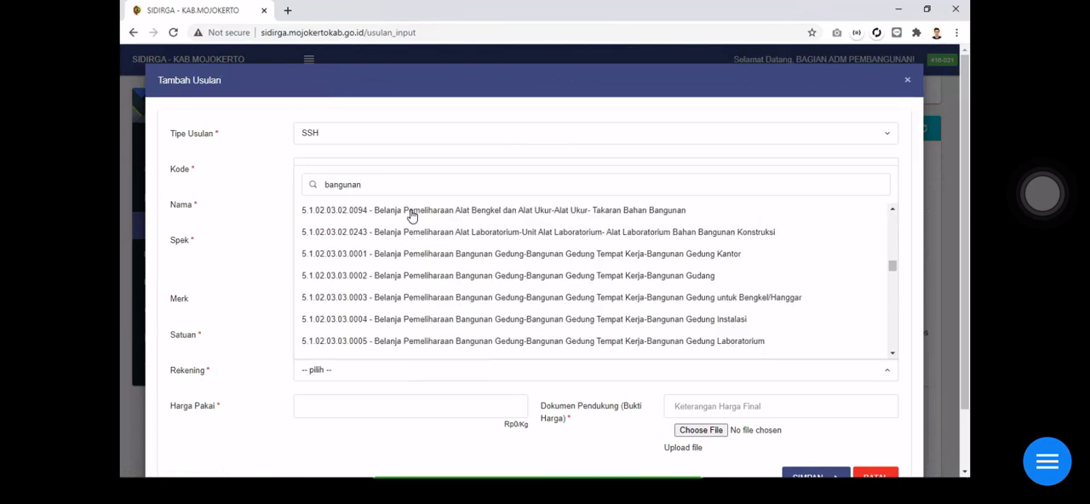
pyautogui.scroll(-10, 412, 216)
pyautogui.scroll(-10, 411, 216)
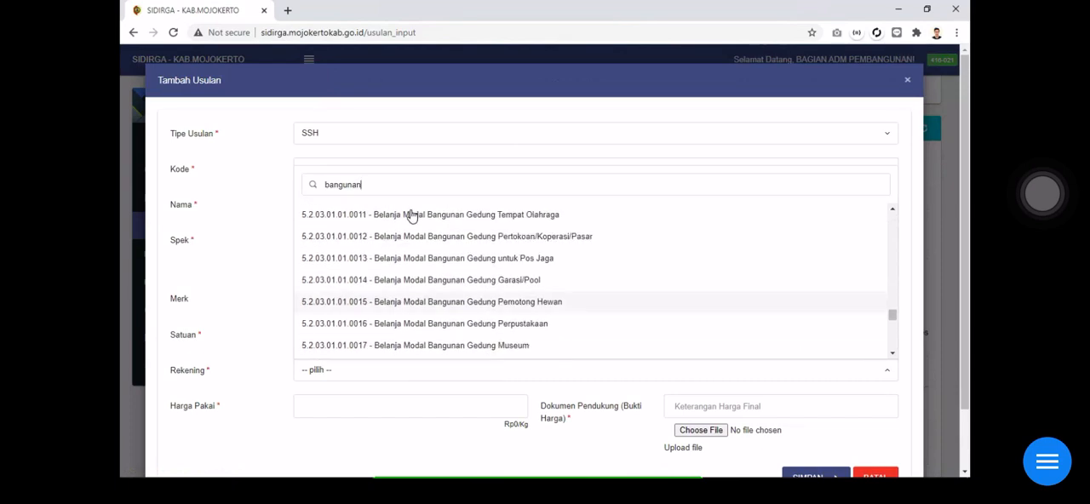
pyautogui.scroll(-5, 411, 216)
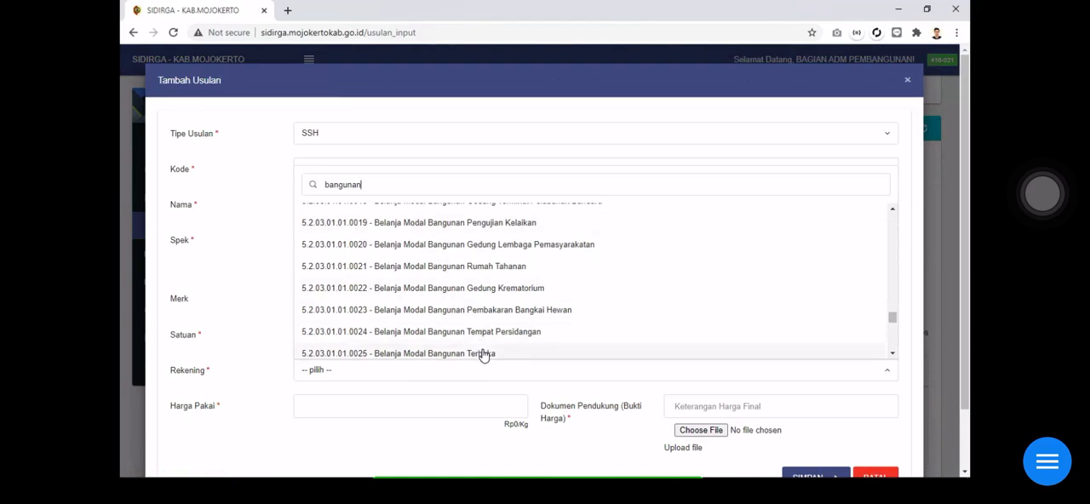
pyautogui.click(483, 353)
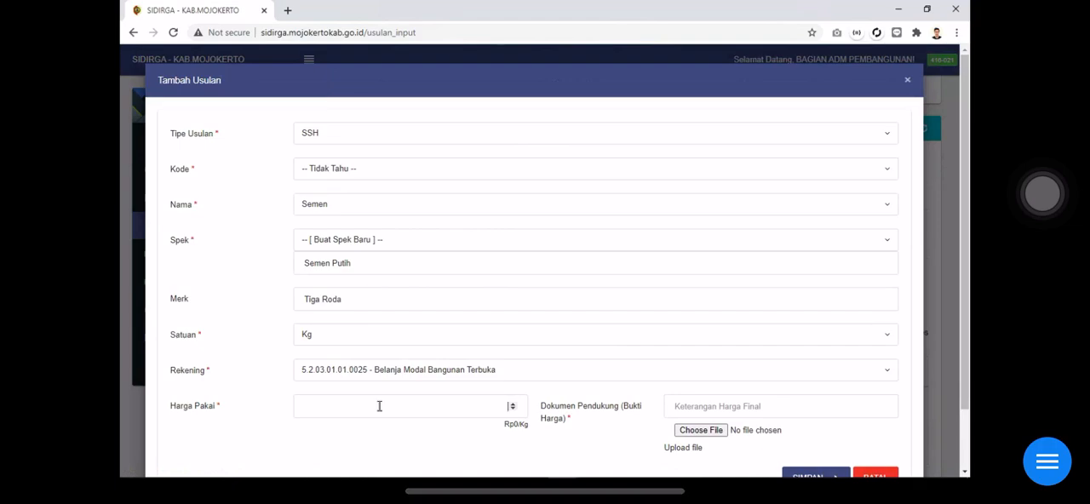
# Set Harga Pakai to 60000 and enter "Sudah ditambah inflasi" as the Keterangan Harga Final
pyautogui.write('60000')
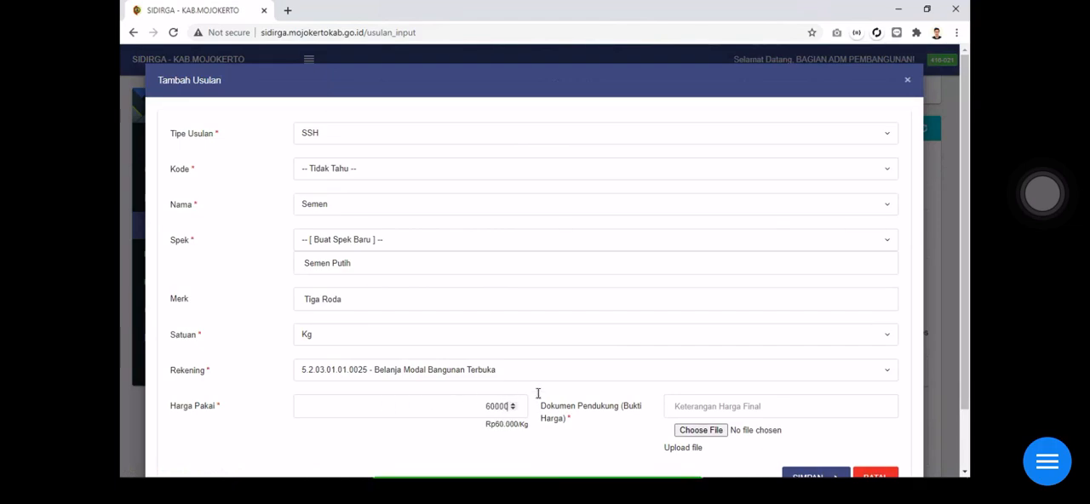
pyautogui.click(745, 406)
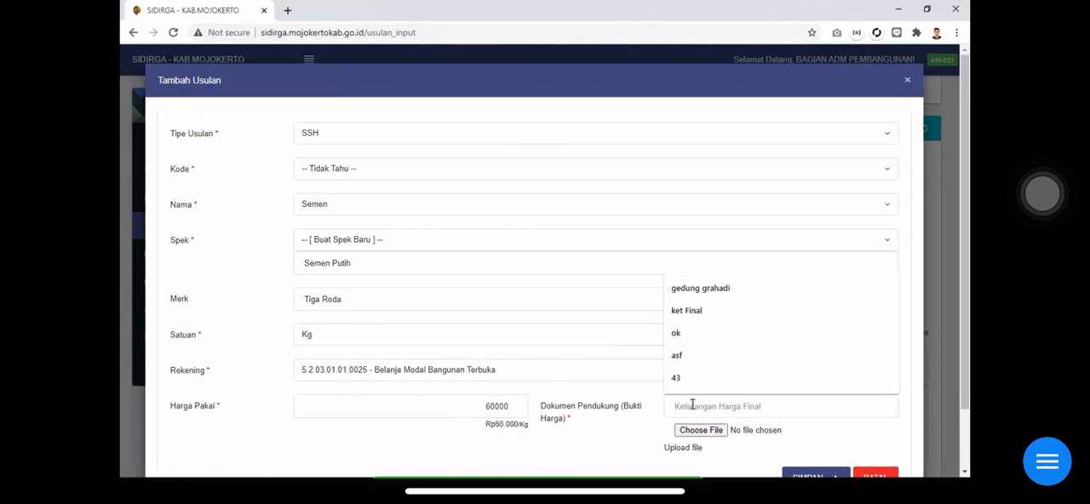
pyautogui.write('Sudah ditambah inflasi')
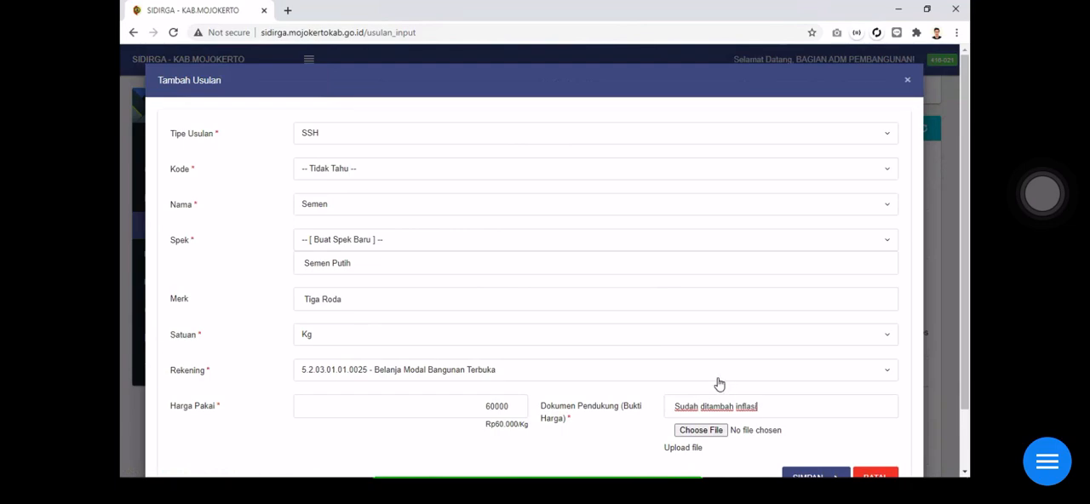
pyautogui.scroll(-2, 717, 384)
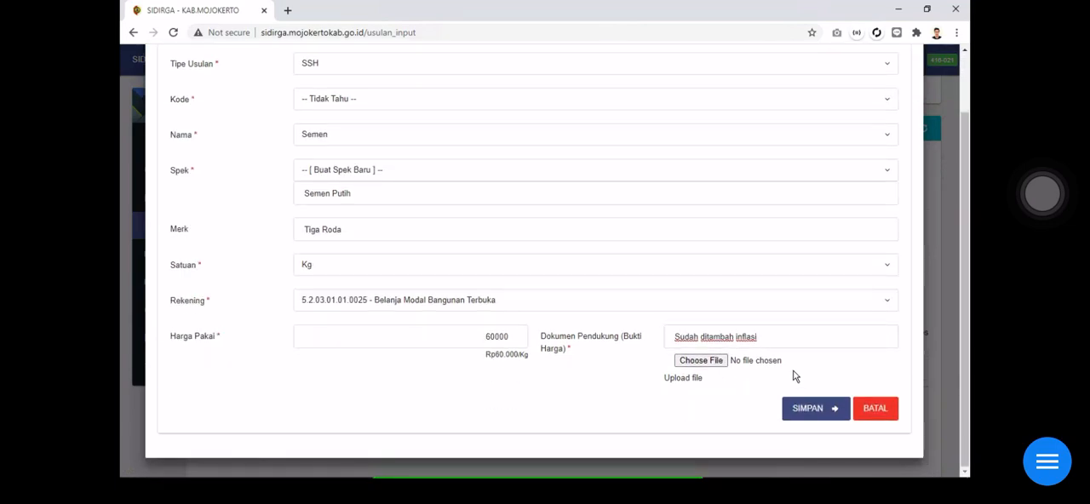
pyautogui.click(803, 411)
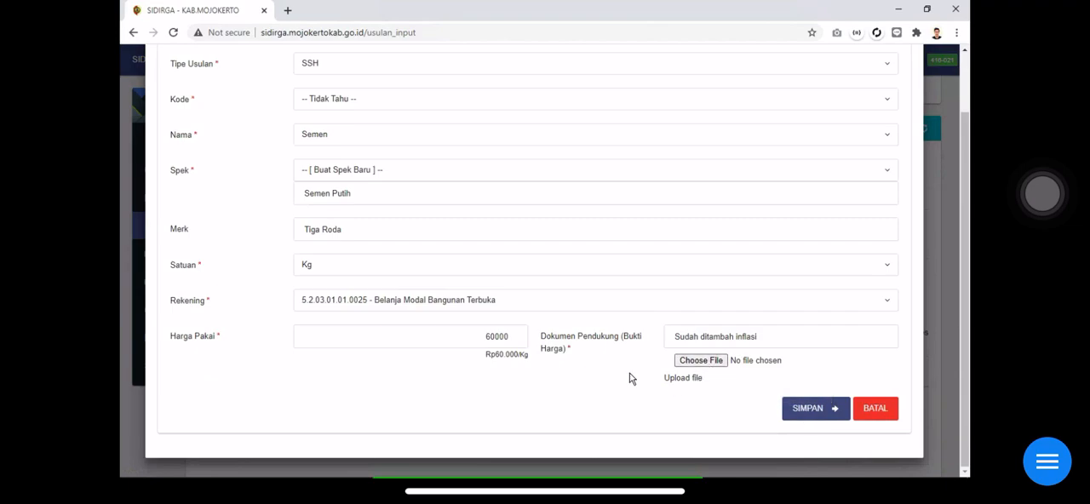
# Attach USER MANUAL SIDIRGA.pdf as the Dokumen Pendukung (Bukti Harga) and save the Semen proposal
pyautogui.click(697, 361)
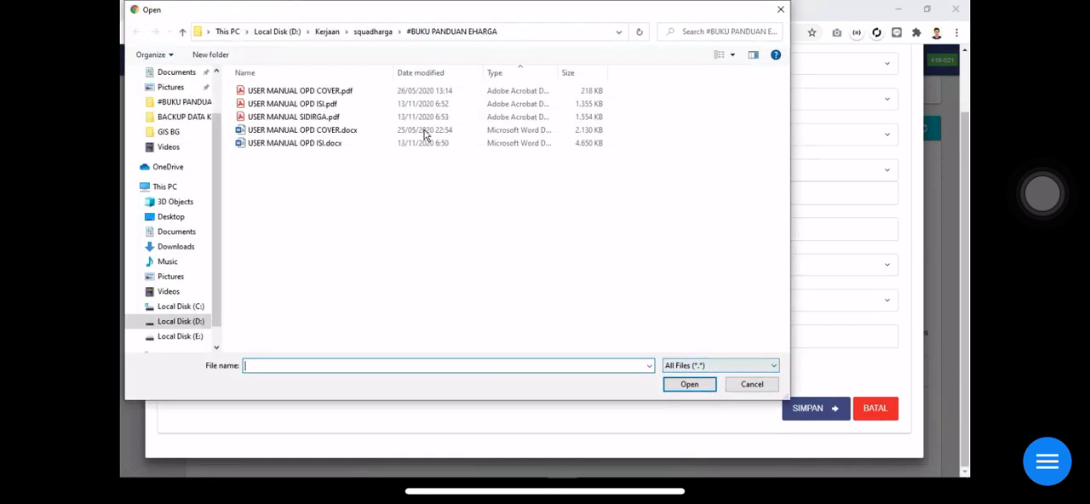
pyautogui.doubleClick(323, 118)
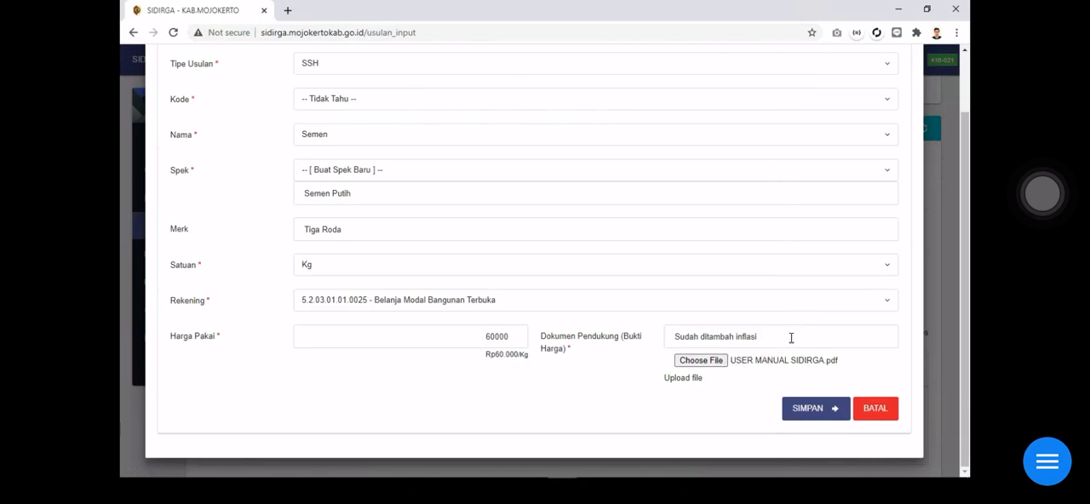
pyautogui.click(805, 410)
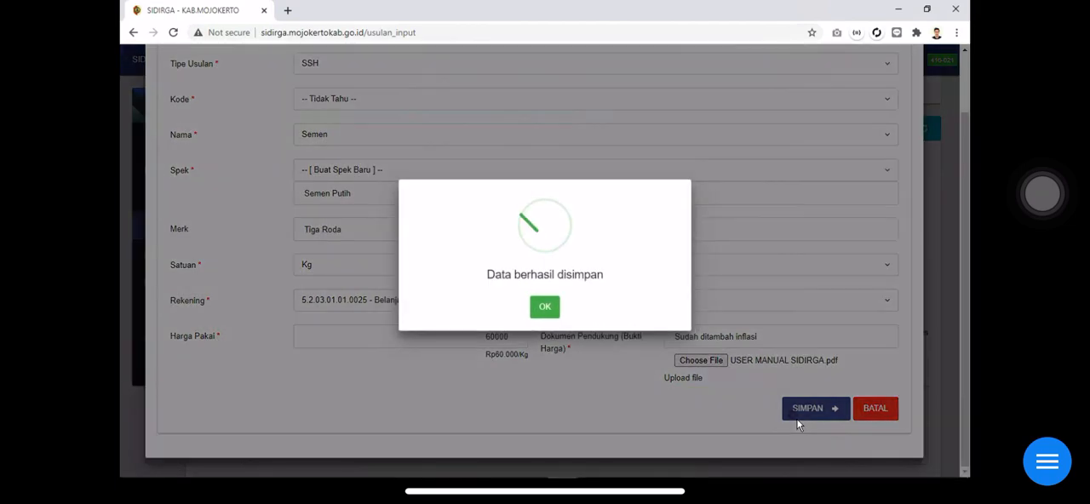
pyautogui.click(542, 308)
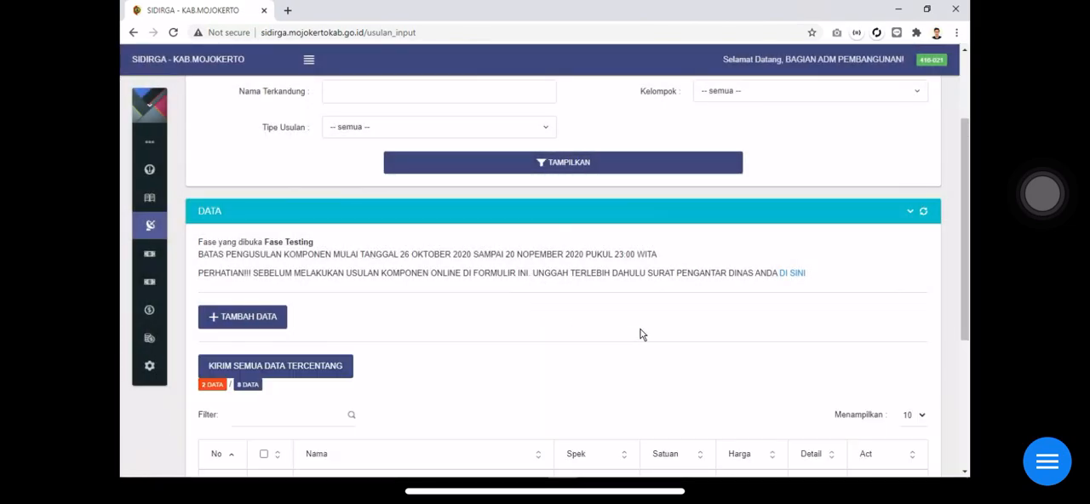
# Open the supporting file attached to the Semen proposal in the data list to check it
pyautogui.scroll(-3, 641, 334)
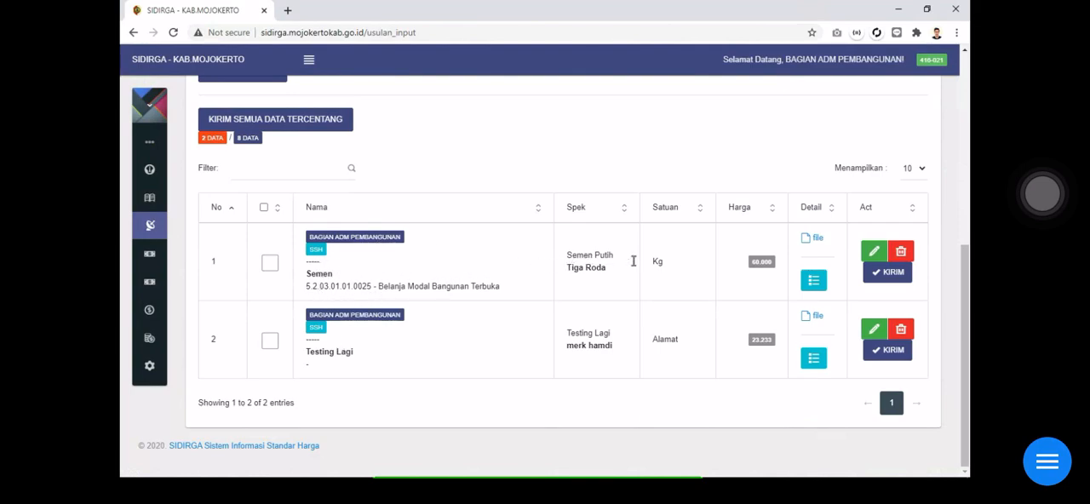
pyautogui.click(816, 239)
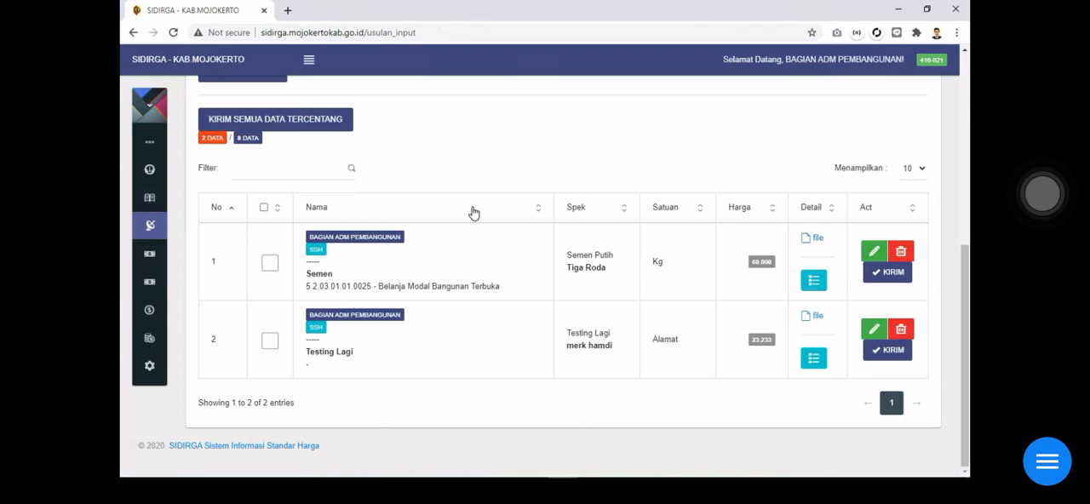
pyautogui.scroll(1, 473, 212)
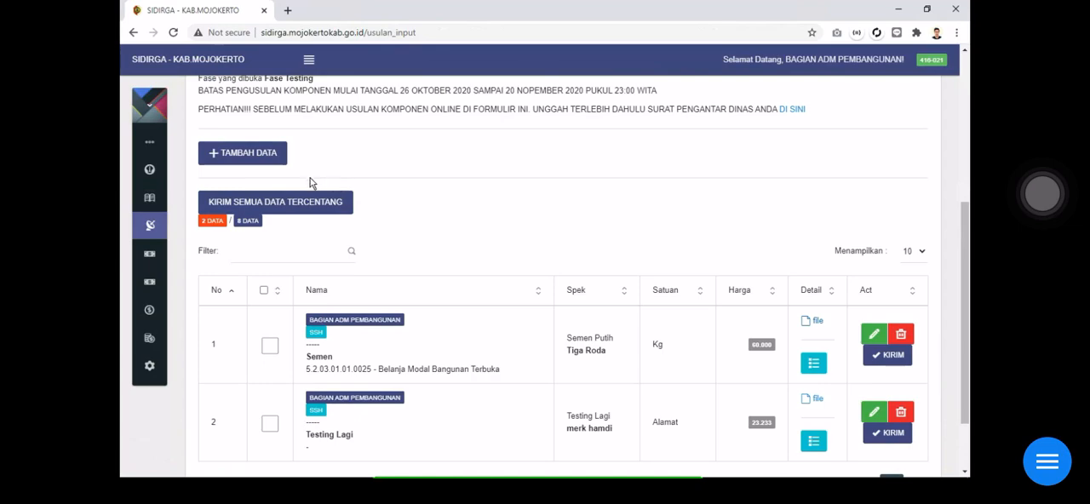
pyautogui.click(281, 159)
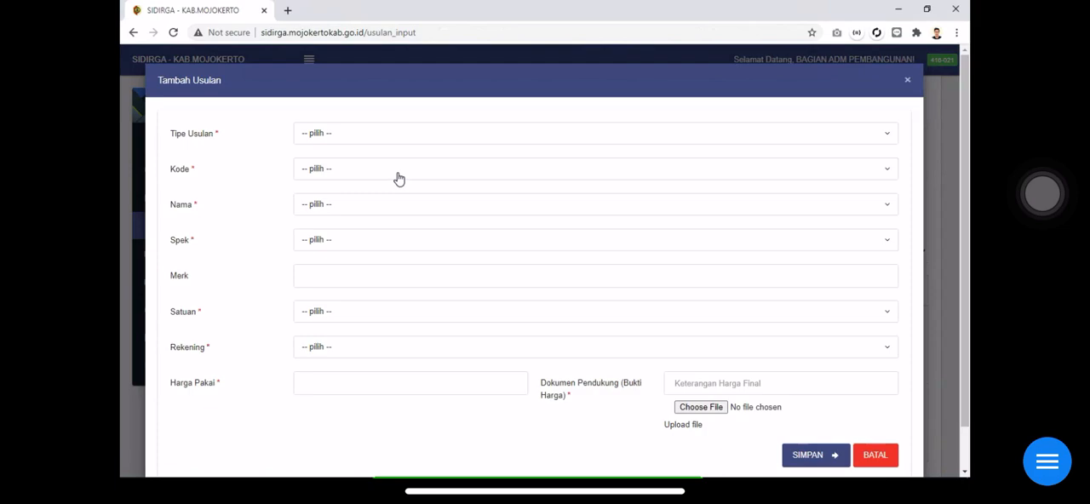
pyautogui.click(399, 179)
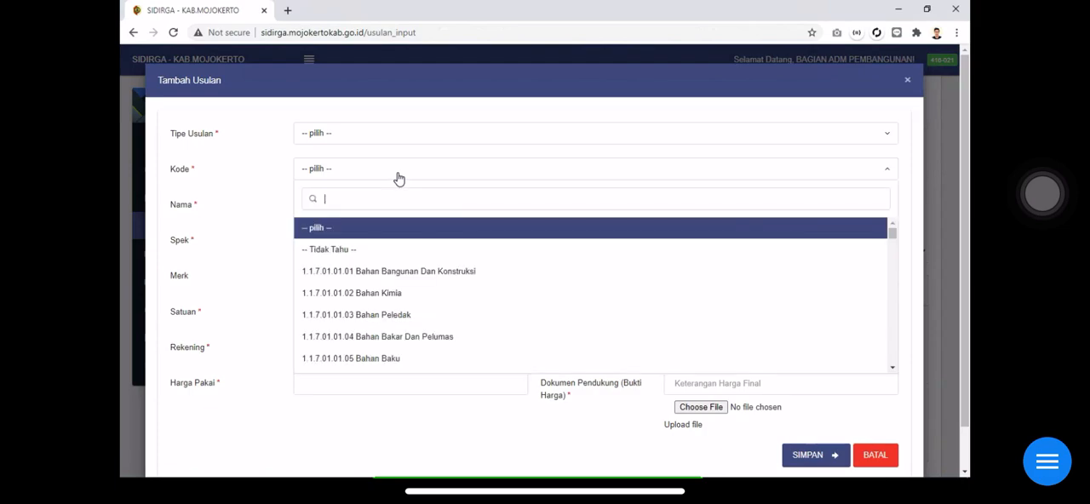
pyautogui.click(359, 253)
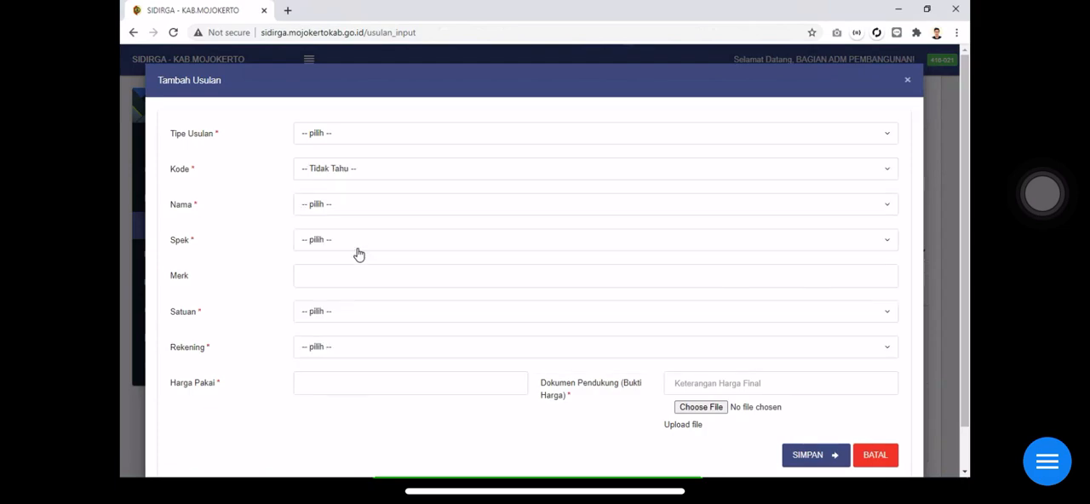
pyautogui.click(363, 205)
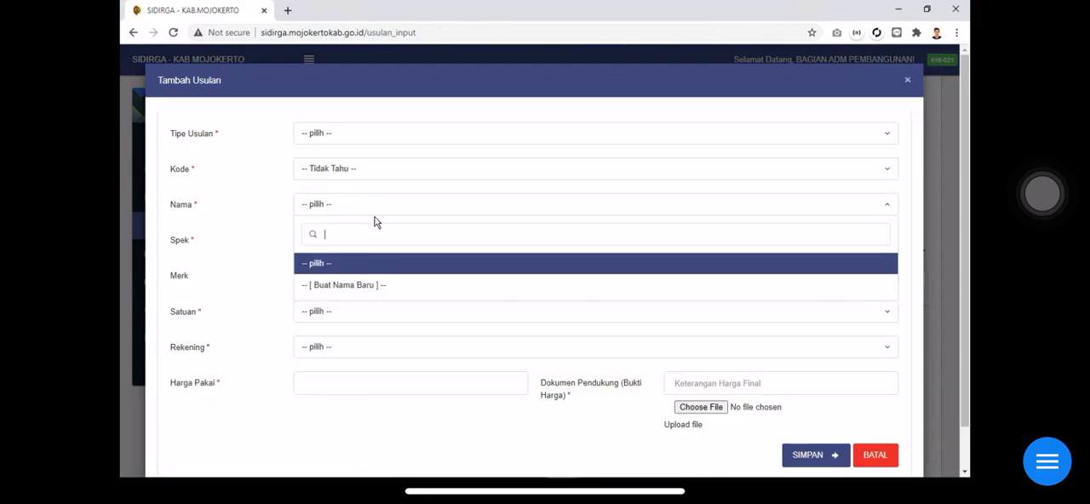
pyautogui.click(276, 271)
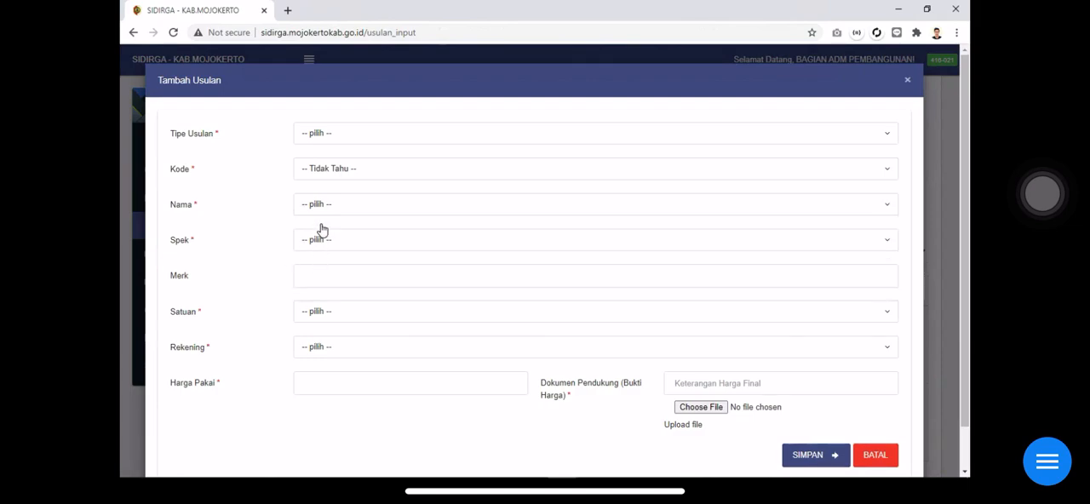
pyautogui.click(331, 132)
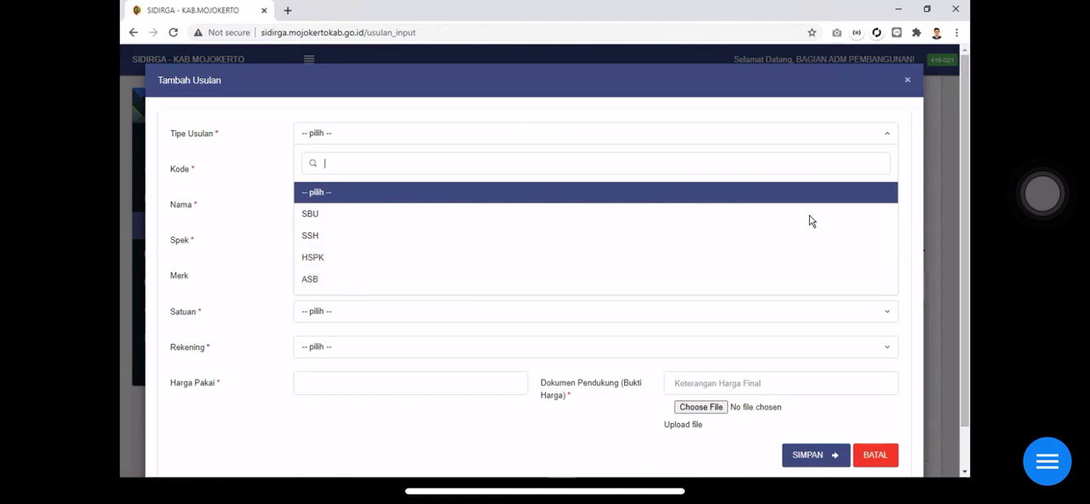
pyautogui.click(972, 396)
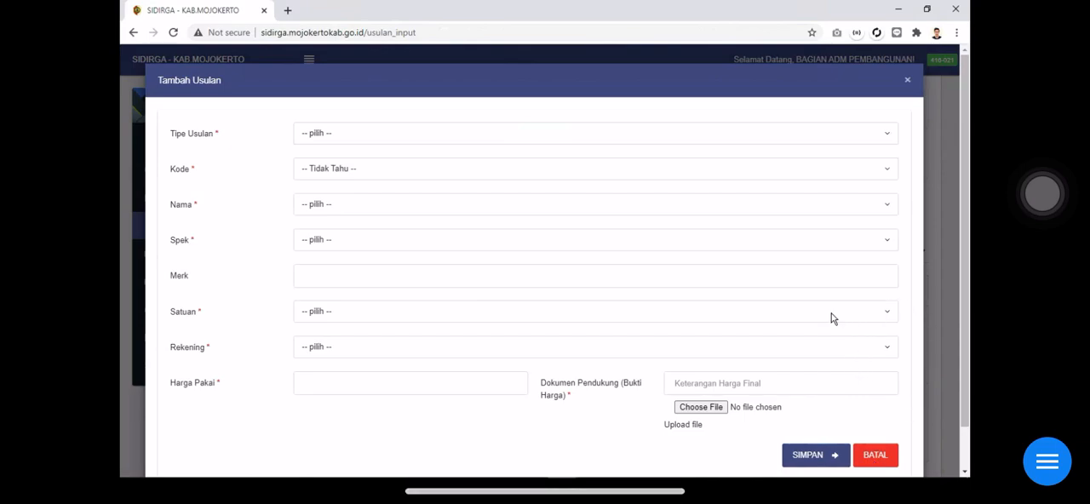
pyautogui.press('Escape')
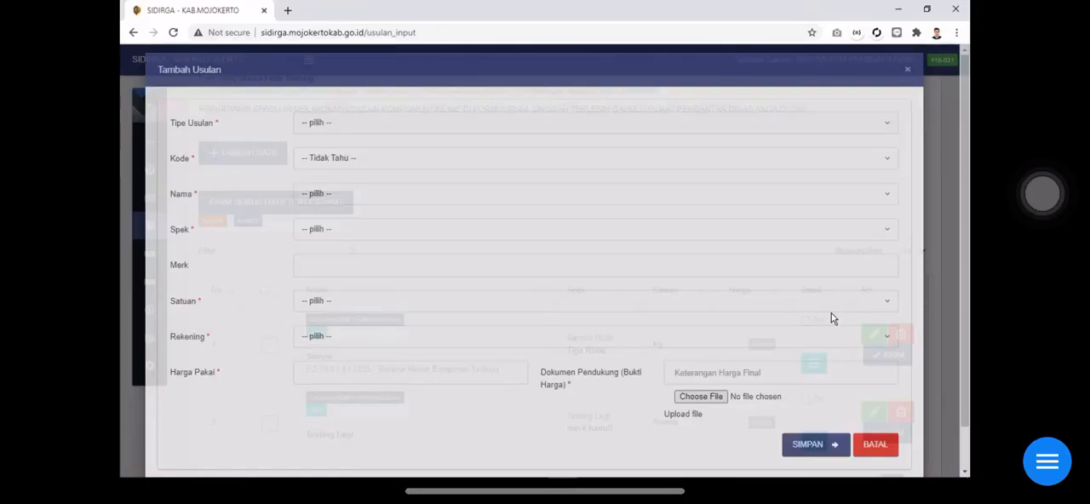
pyautogui.click(1043, 194)
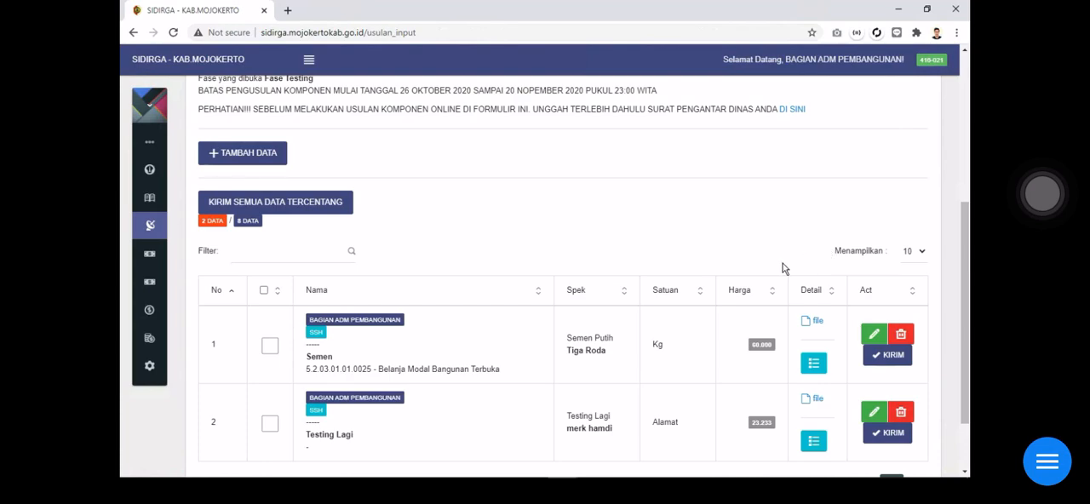
# Check the Semen and Testing Lagi proposals individually, and toggle the selection of all rows until both are cleared
pyautogui.scroll(-1, 783, 268)
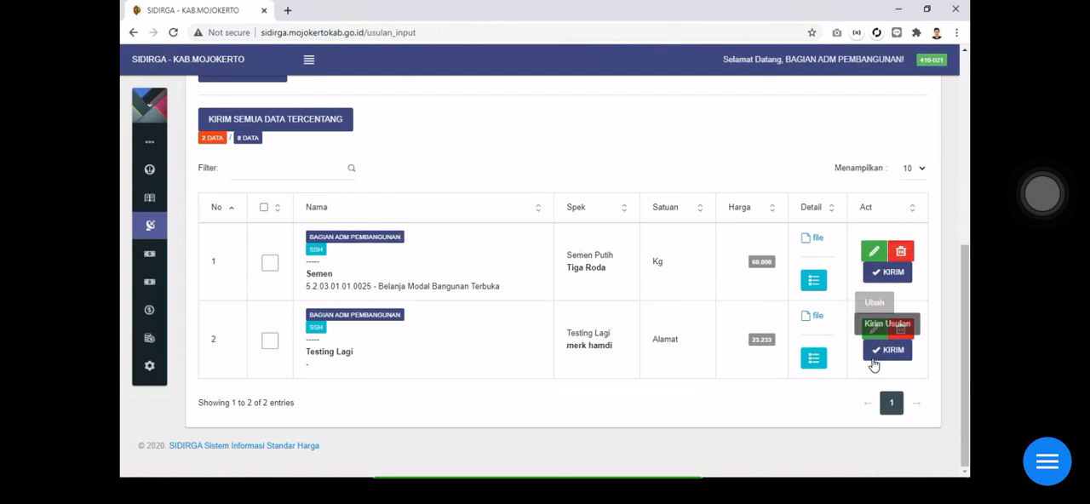
pyautogui.click(271, 265)
pyautogui.click(270, 345)
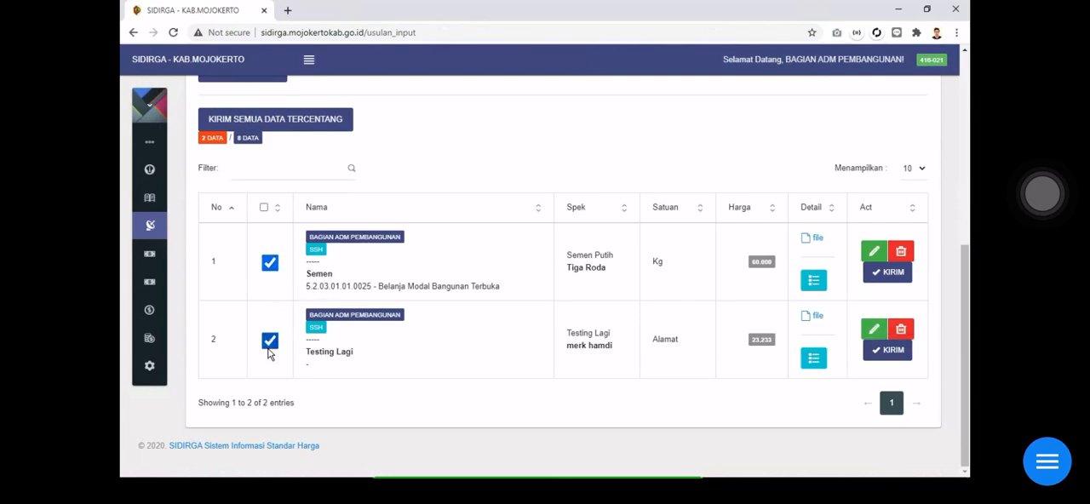
pyautogui.click(264, 209)
pyautogui.click(264, 208)
pyautogui.click(264, 209)
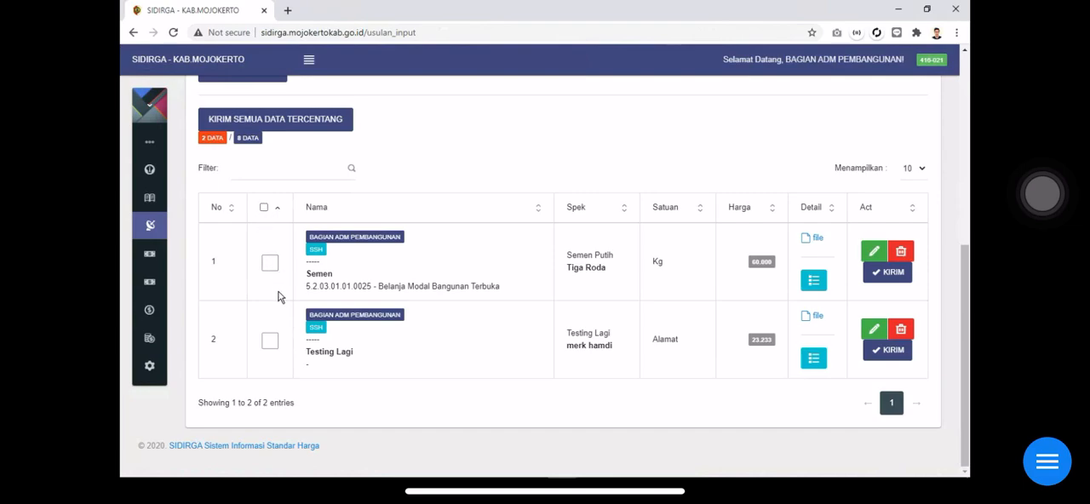
# Check and uncheck the Semen proposal, and try to send the checked data with no row selected
pyautogui.click(269, 263)
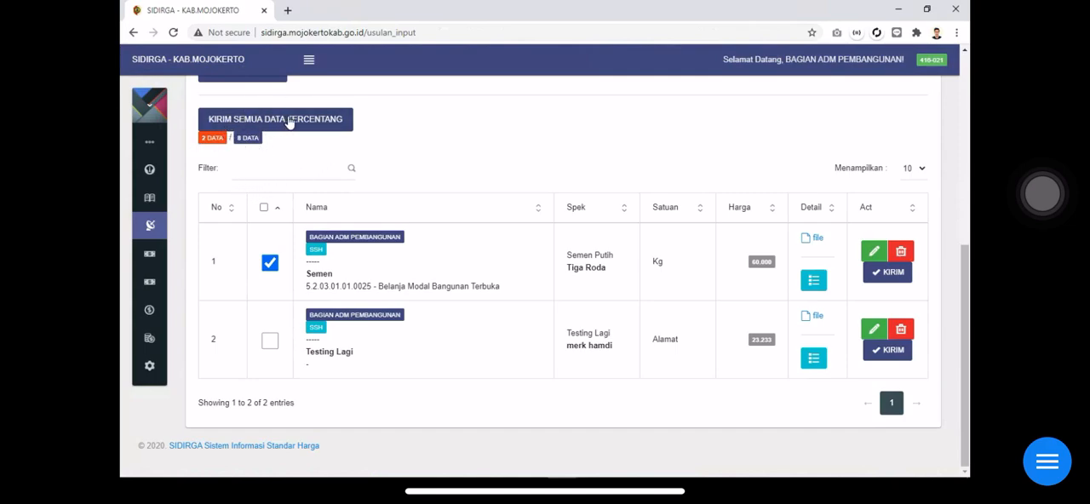
pyautogui.click(271, 264)
pyautogui.click(288, 120)
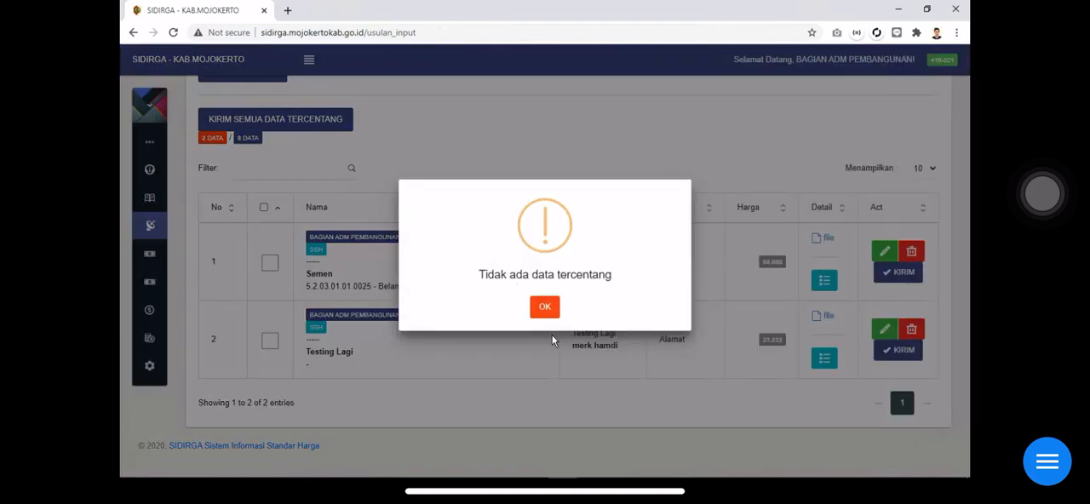
pyautogui.click(545, 309)
# Check only the Semen proposal, send it with Kirim Semua Data Tercentang, and confirm the submission
pyautogui.click(269, 266)
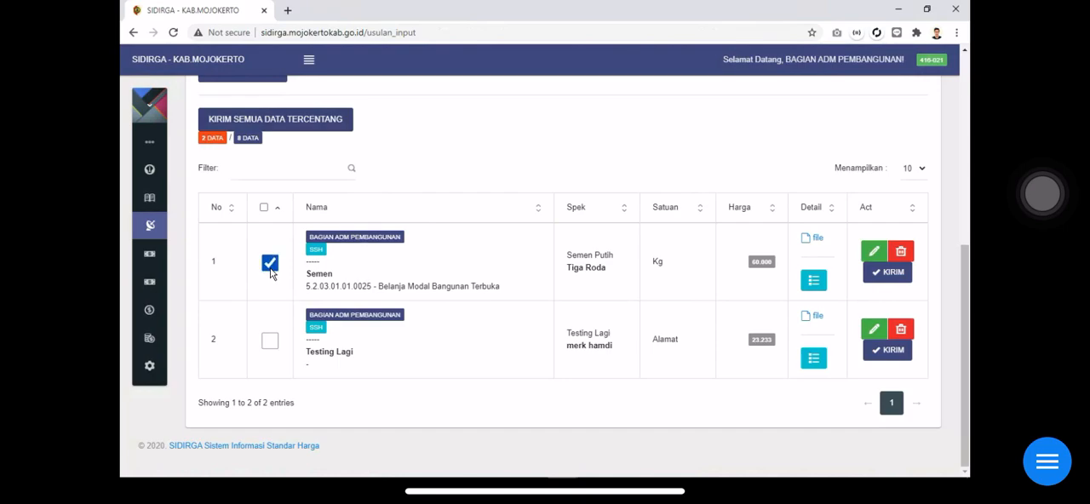
pyautogui.click(326, 121)
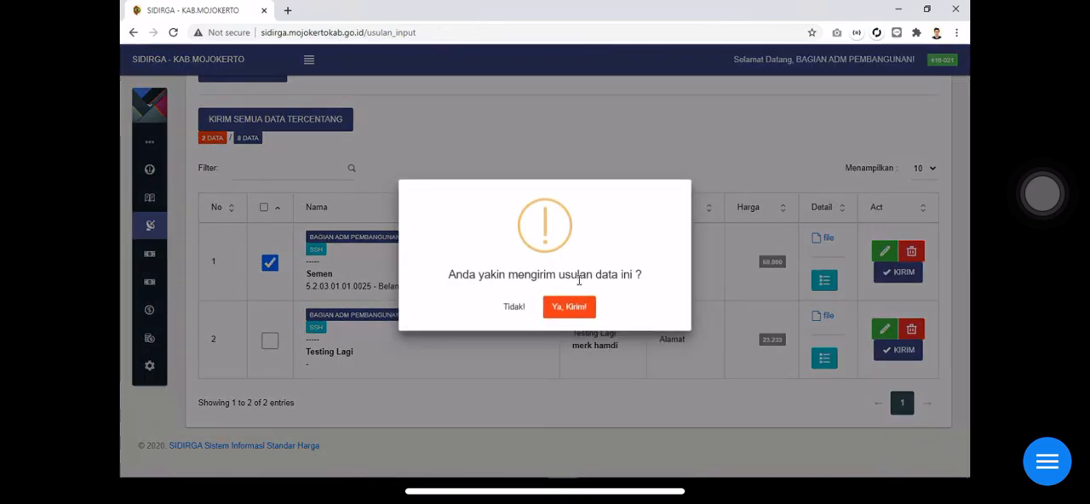
pyautogui.click(514, 308)
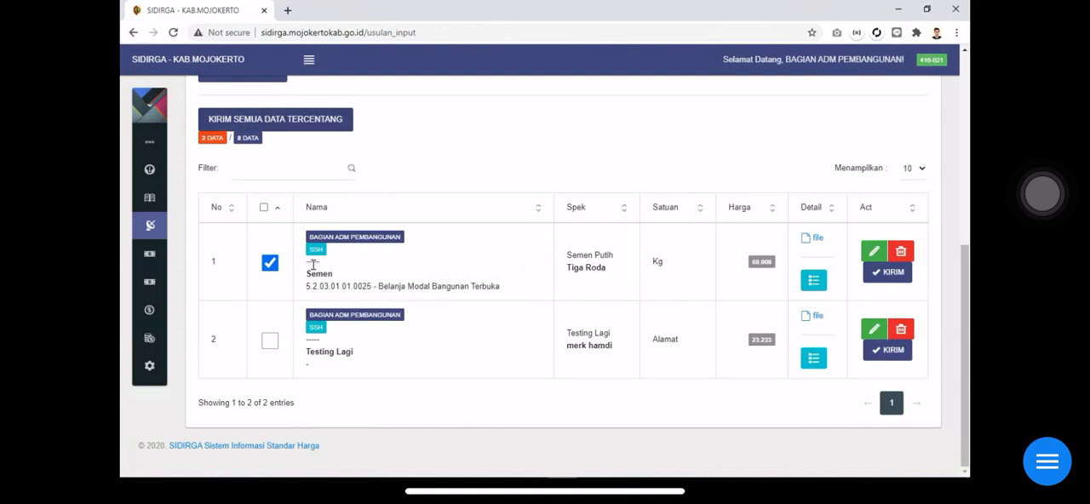
pyautogui.click(326, 119)
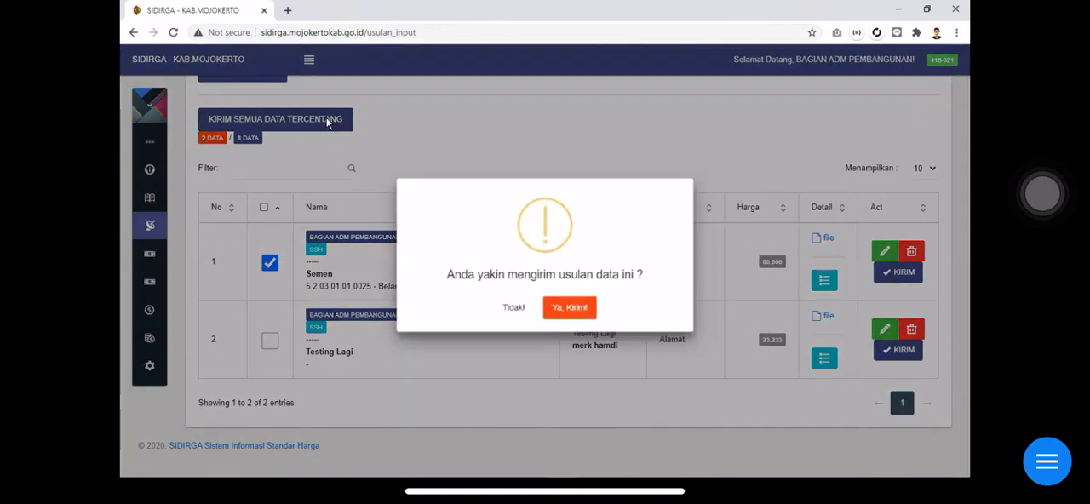
pyautogui.click(571, 306)
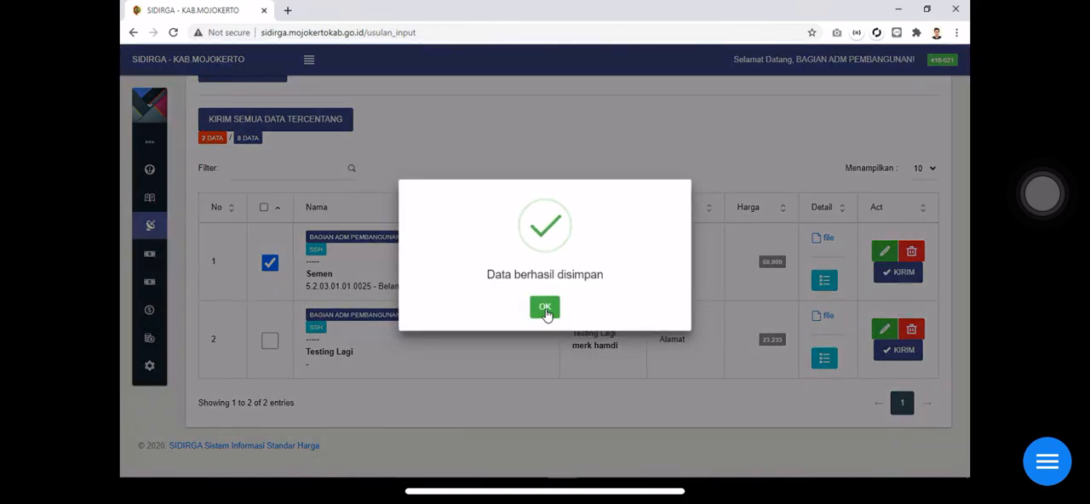
pyautogui.click(546, 309)
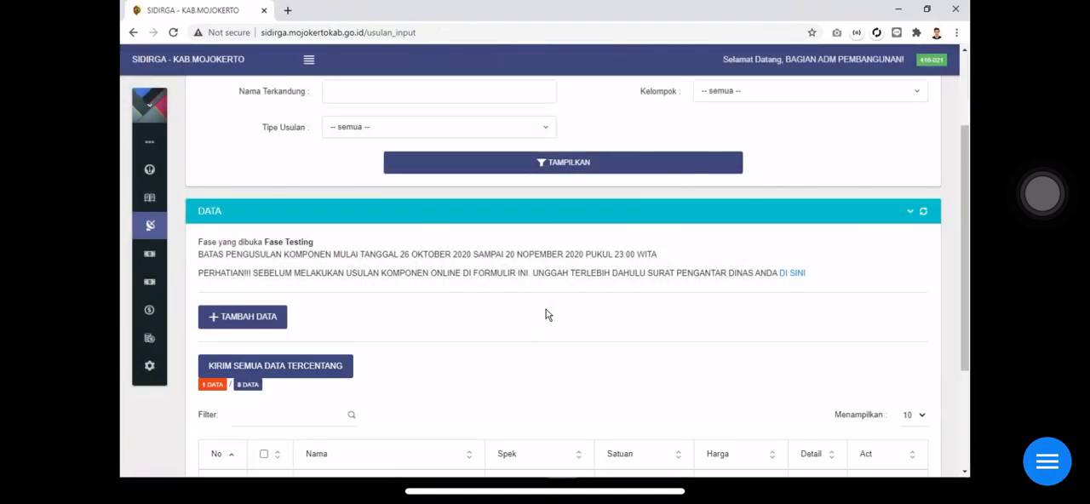
# Display the Usulan Sudah Kirim list for 2021, Fase Testing, and check the verification status of the Semen proposal
pyautogui.scroll(-1, 570, 298)
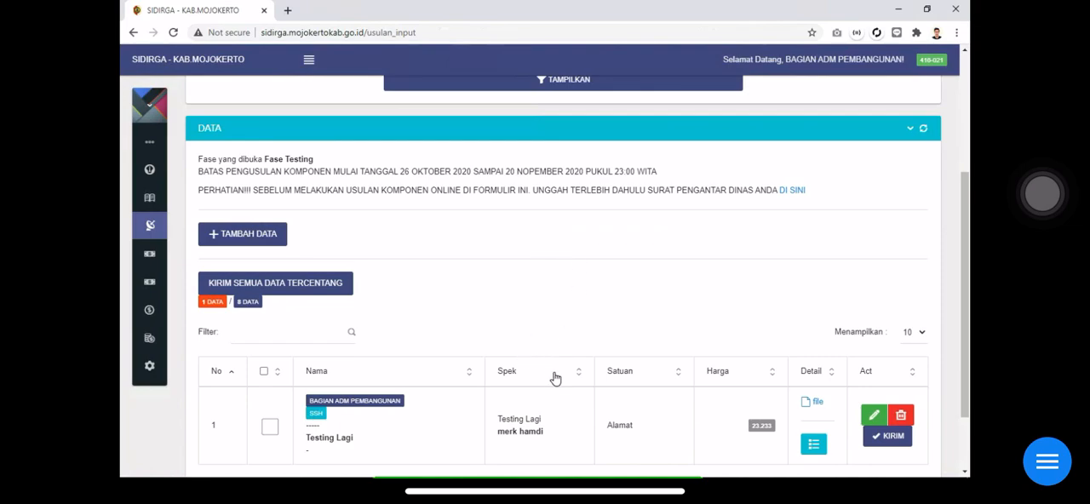
pyautogui.scroll(-1, 555, 381)
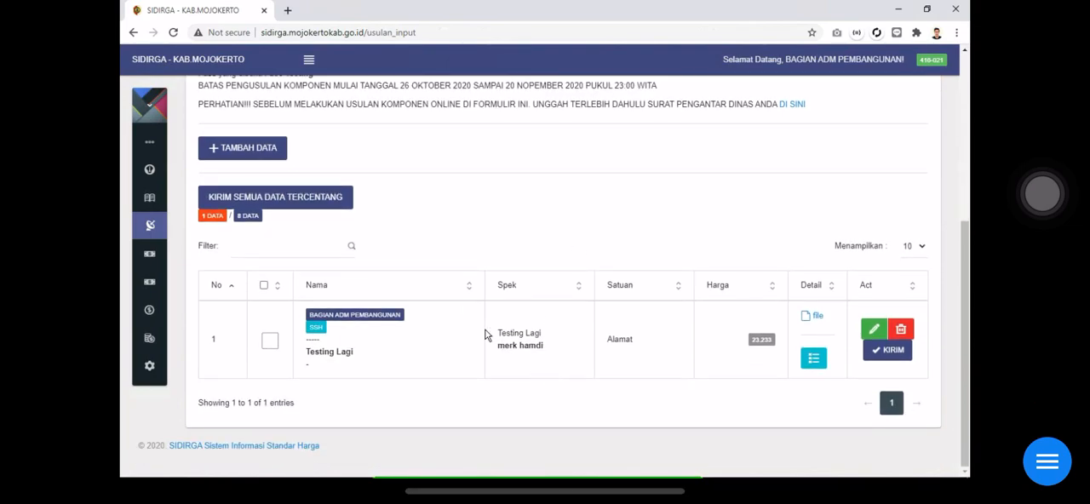
pyautogui.click(308, 59)
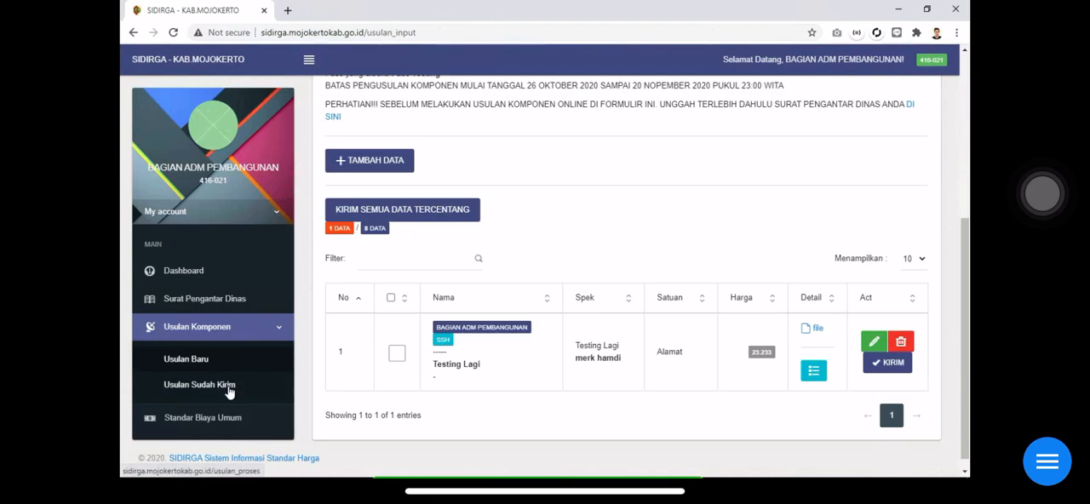
pyautogui.click(199, 385)
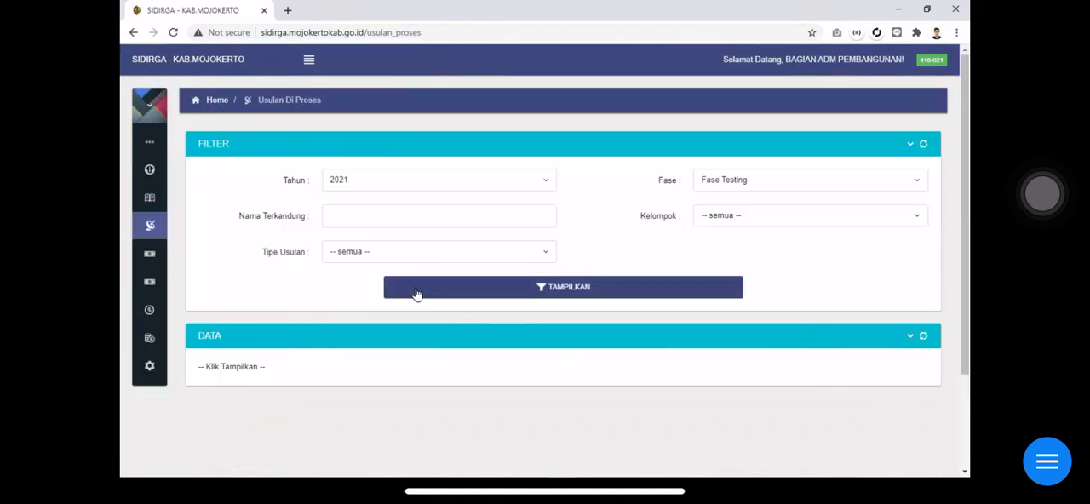
pyautogui.click(417, 293)
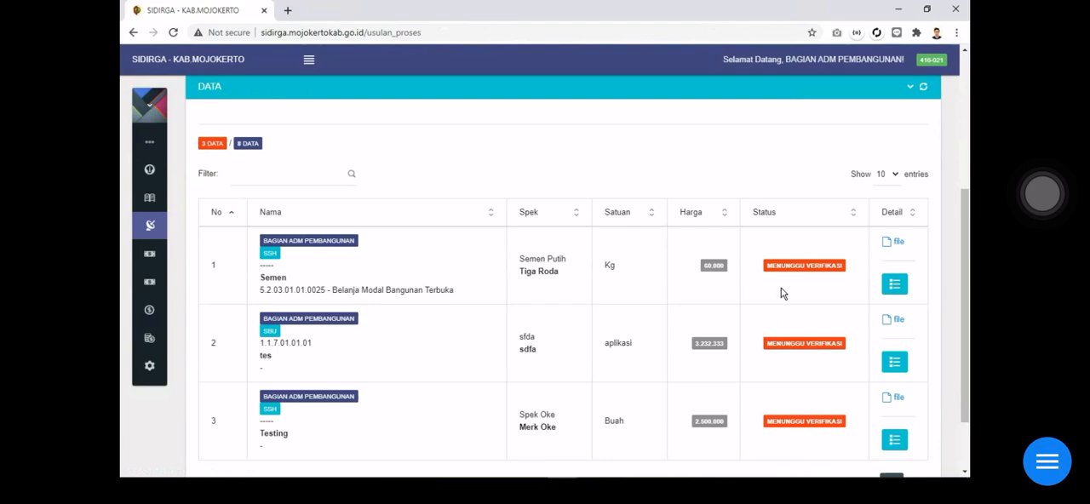
pyautogui.scroll(-2, 782, 283)
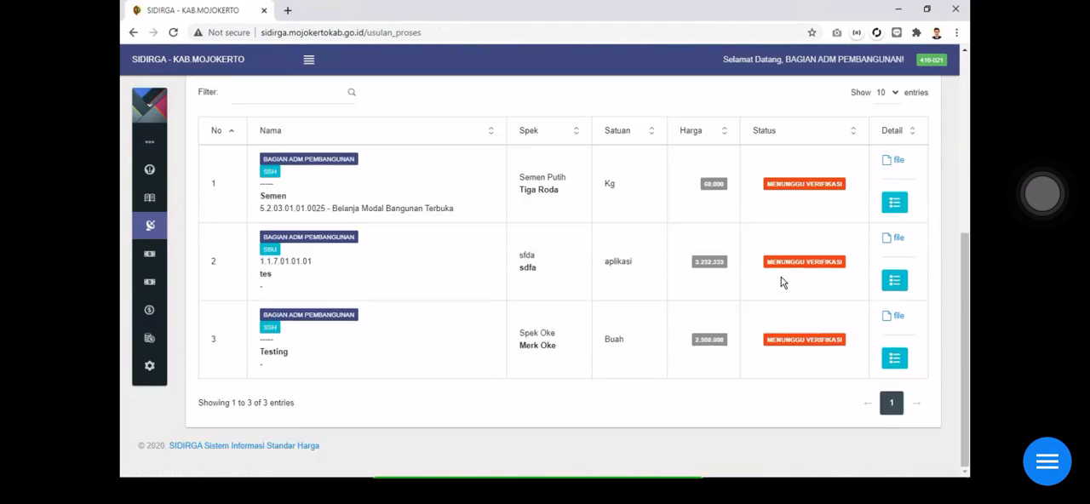
pyautogui.scroll(2, 782, 283)
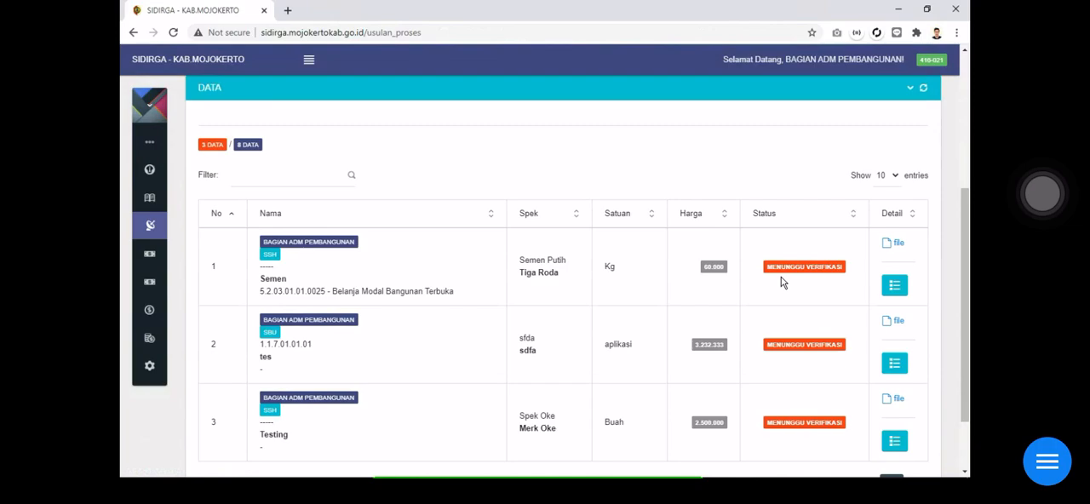